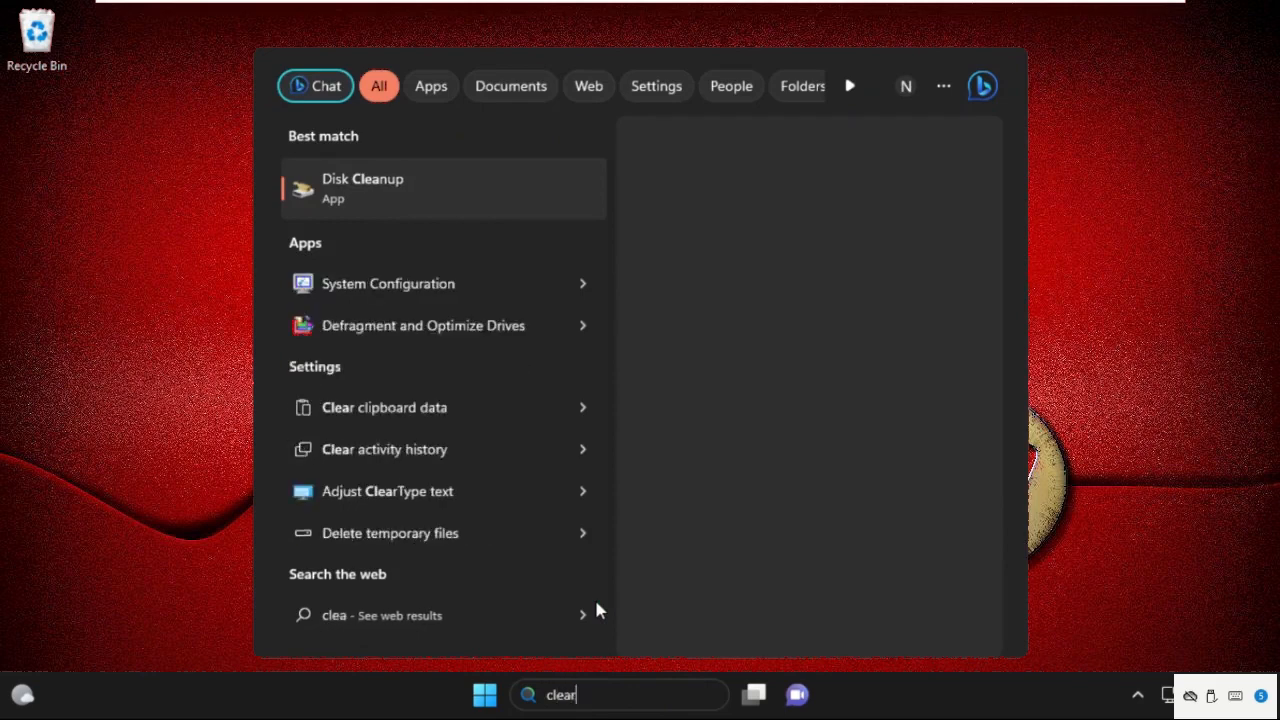
Step: Search for "clear type text", open Adjust ClearType text, and start the tuner with ClearType turned on
type("type")
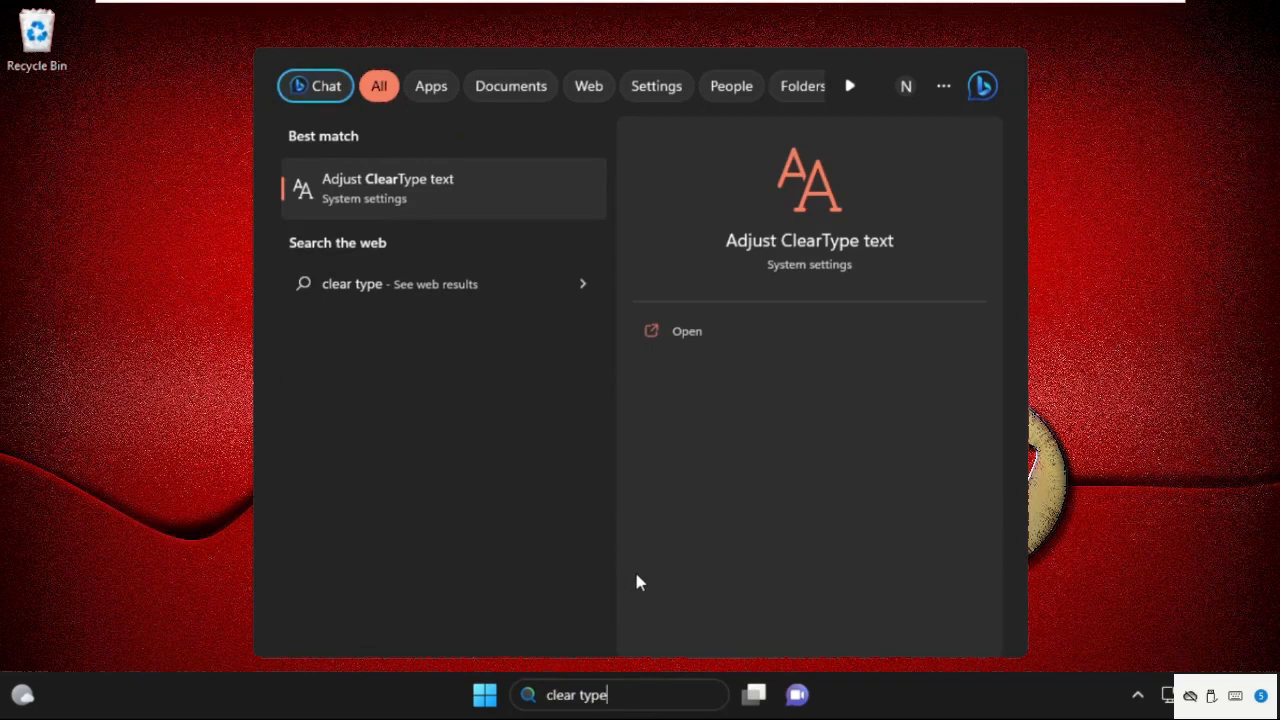
type(" text")
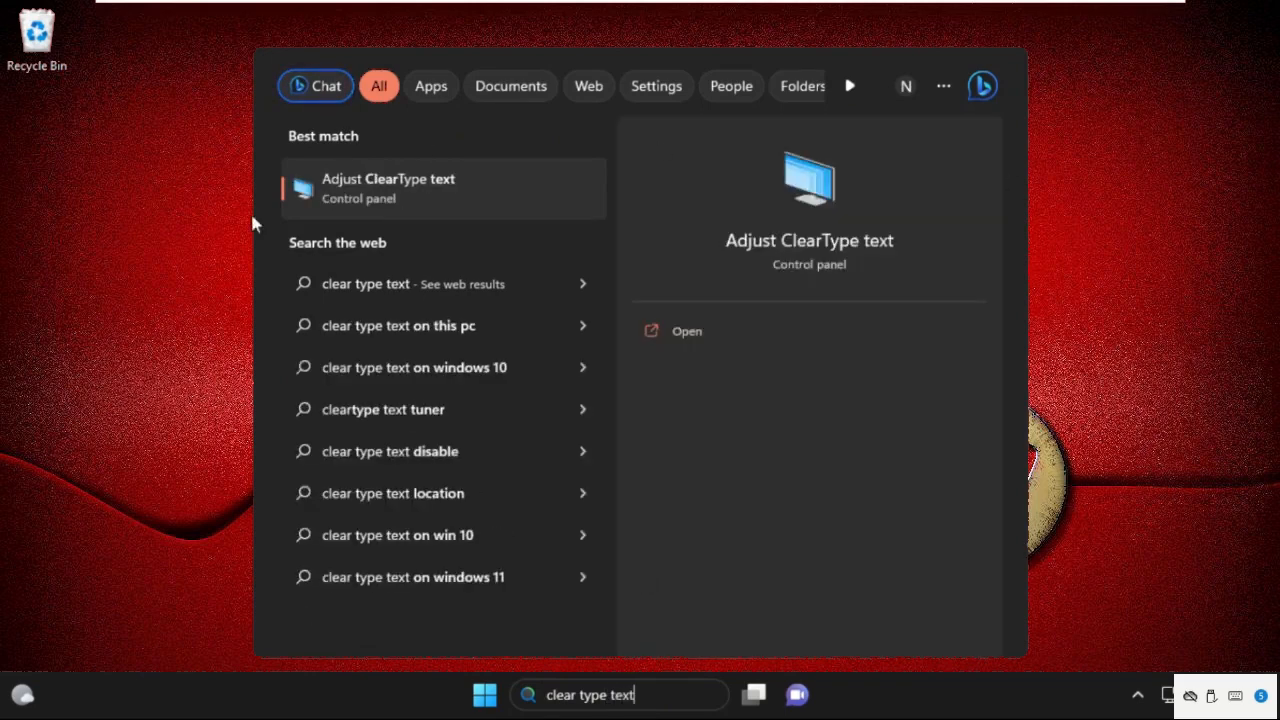
left_click(396, 200)
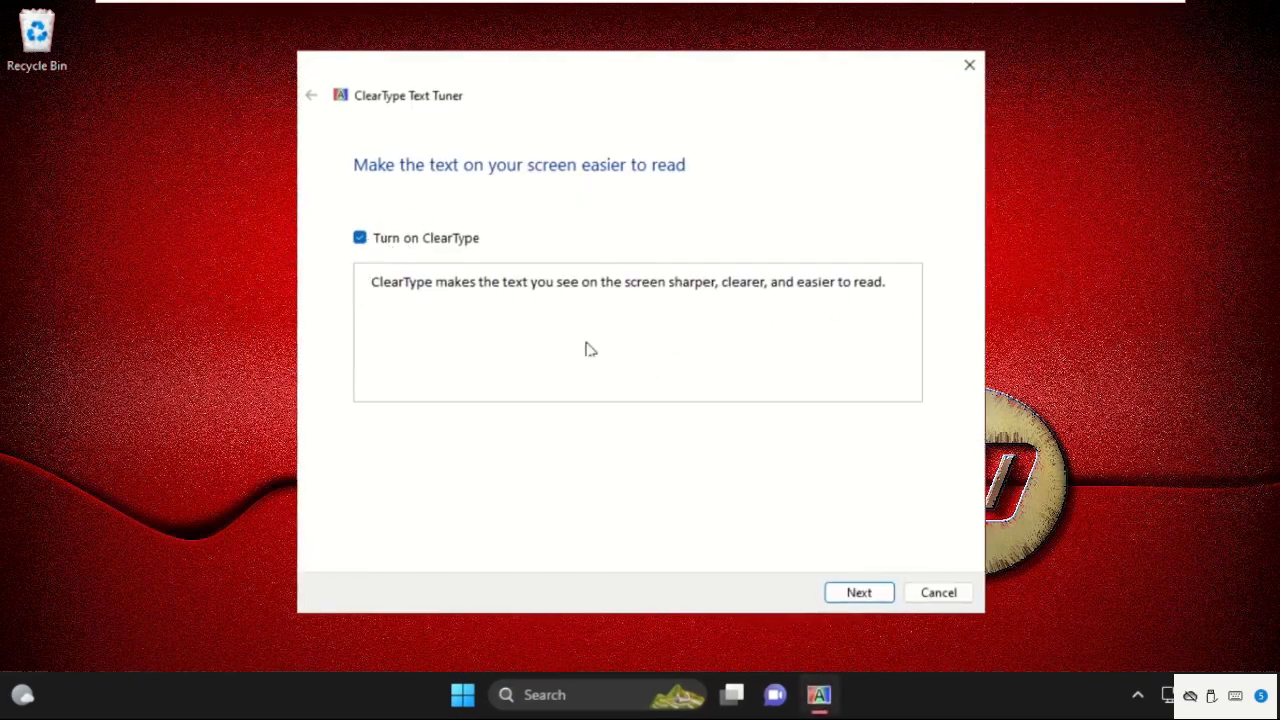
left_click(862, 594)
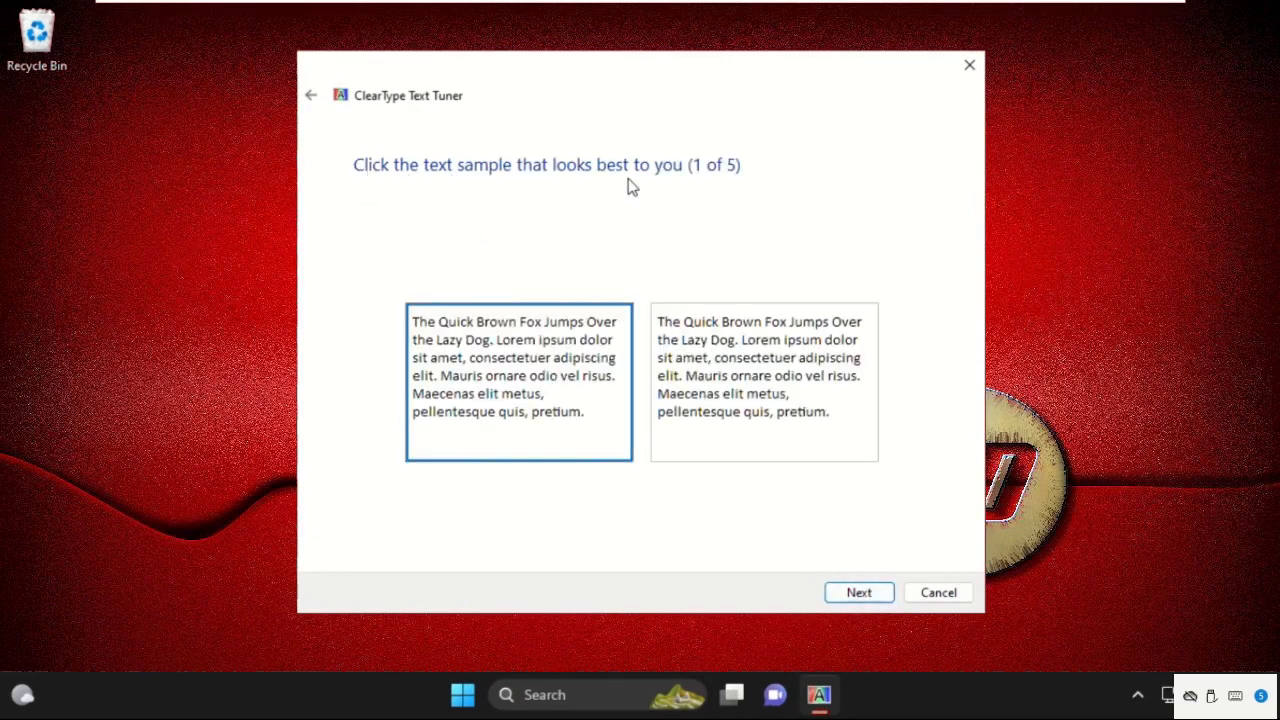
Step: Choose the first text sample on tuner page 1 of 5 and accept the preselected sample on page 2
left_click(699, 431)
left_click(571, 424)
left_click(851, 594)
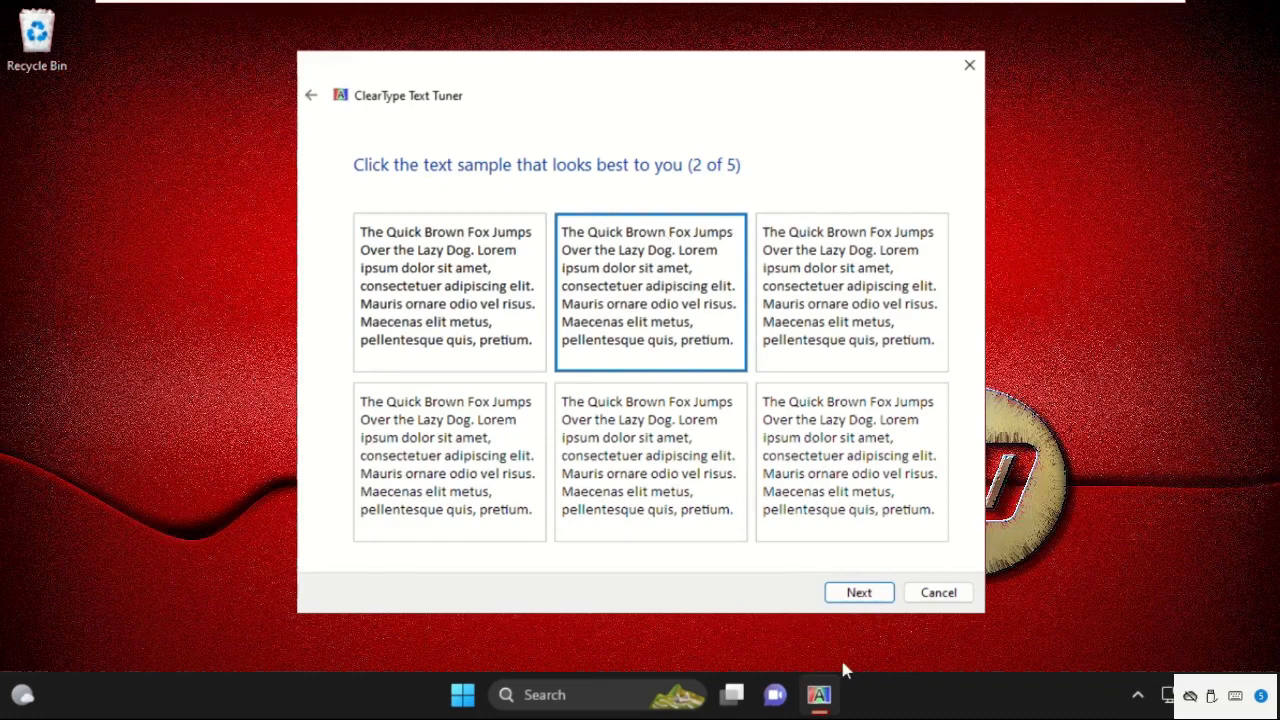
left_click(859, 593)
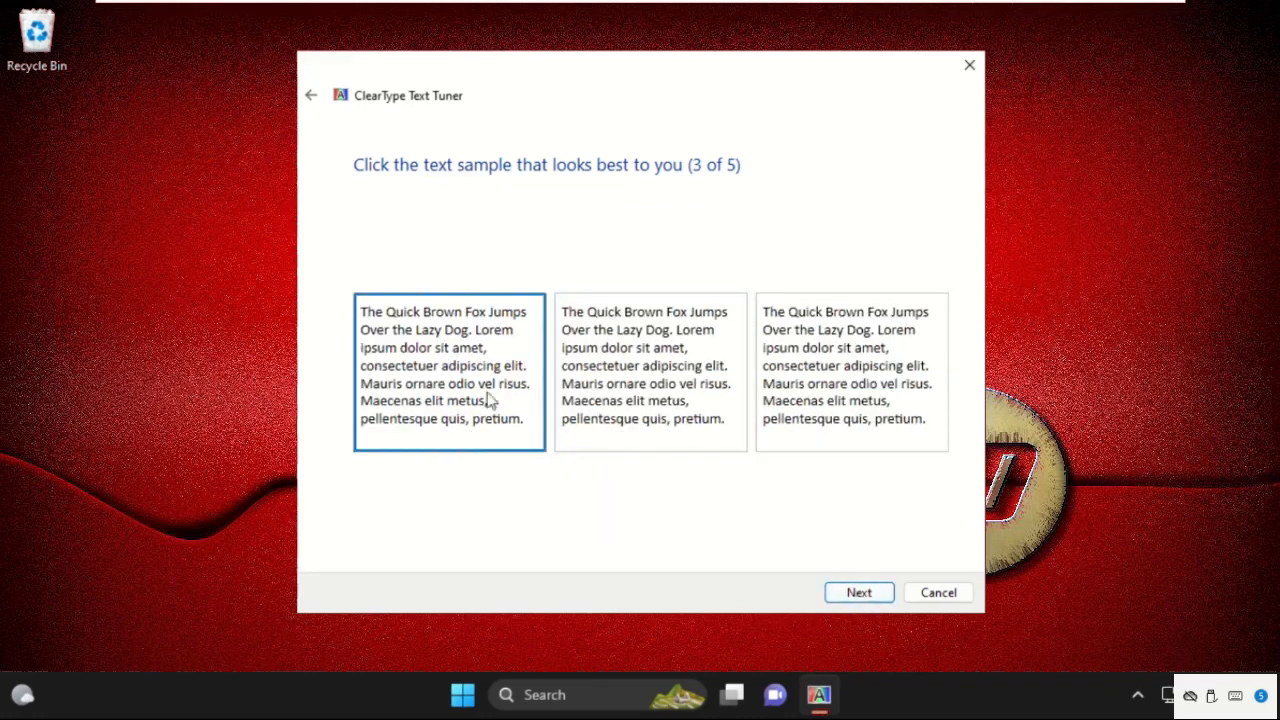
Step: Choose the middle sample on page 3, the upper-row third sample on page 4, accept page 5's preselected sample, and finish the tuner
left_click(776, 408)
left_click(660, 420)
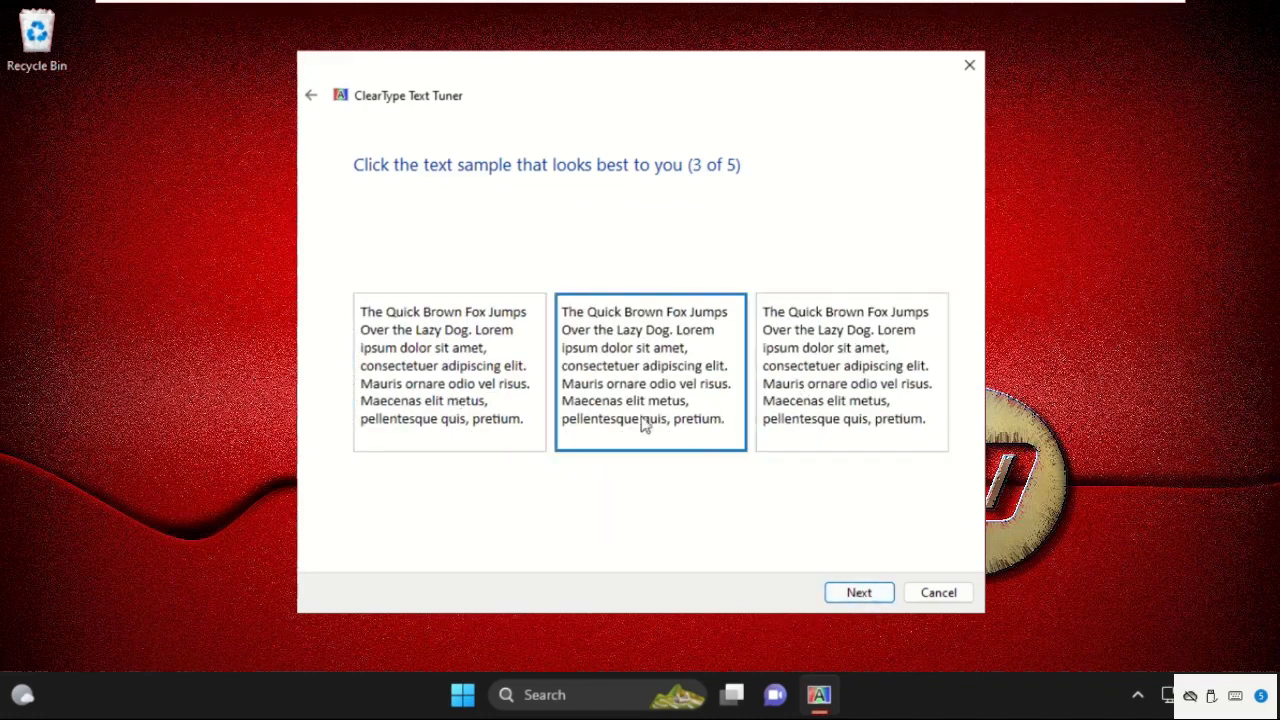
left_click(864, 602)
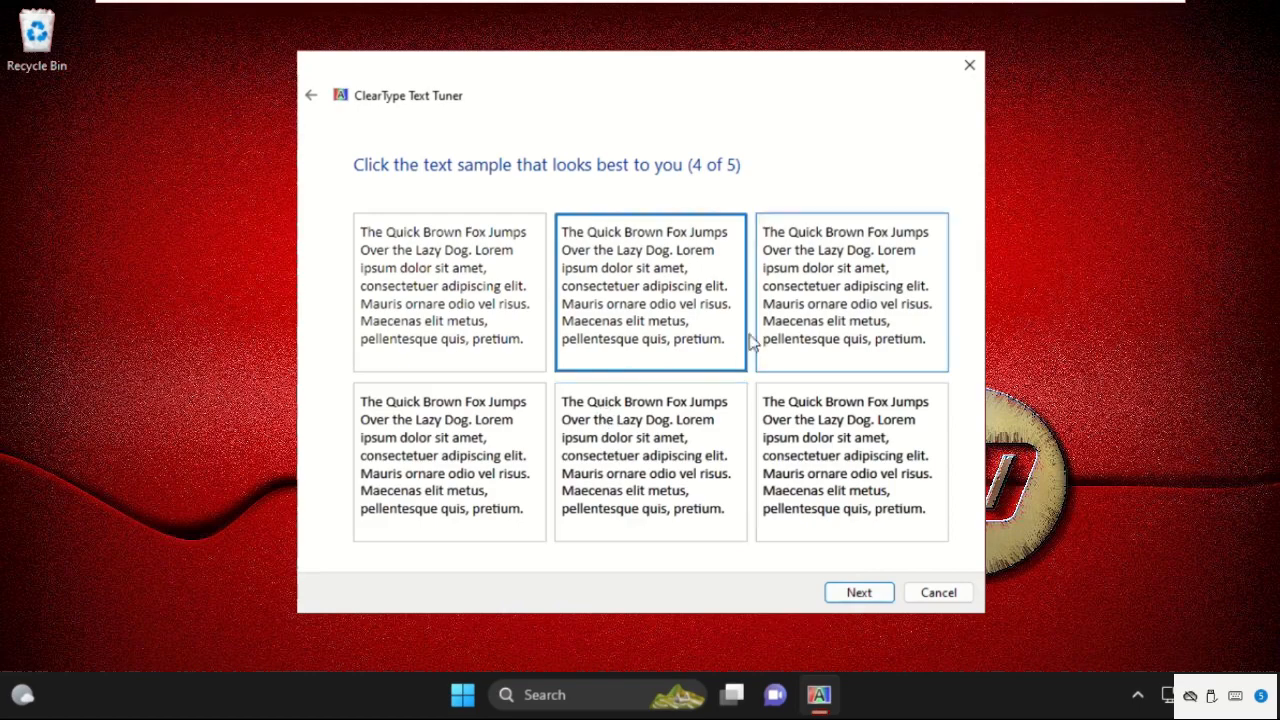
left_click(885, 328)
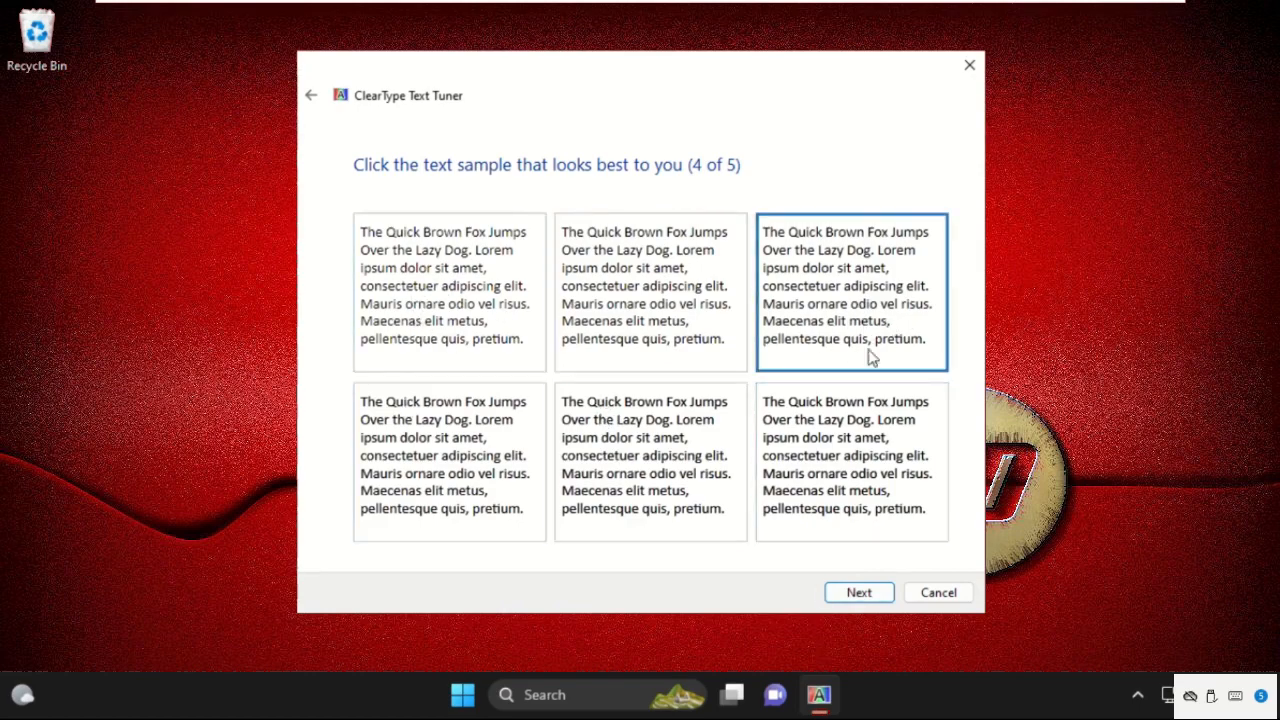
left_click(868, 595)
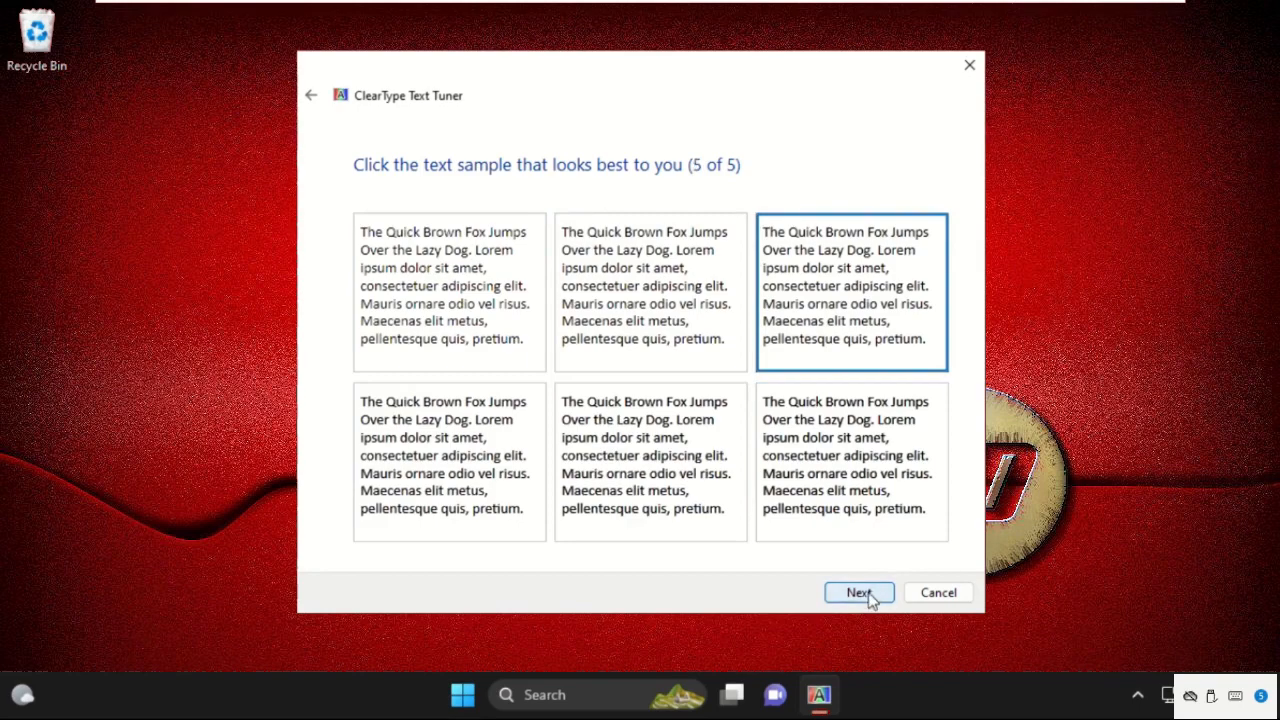
left_click(870, 596)
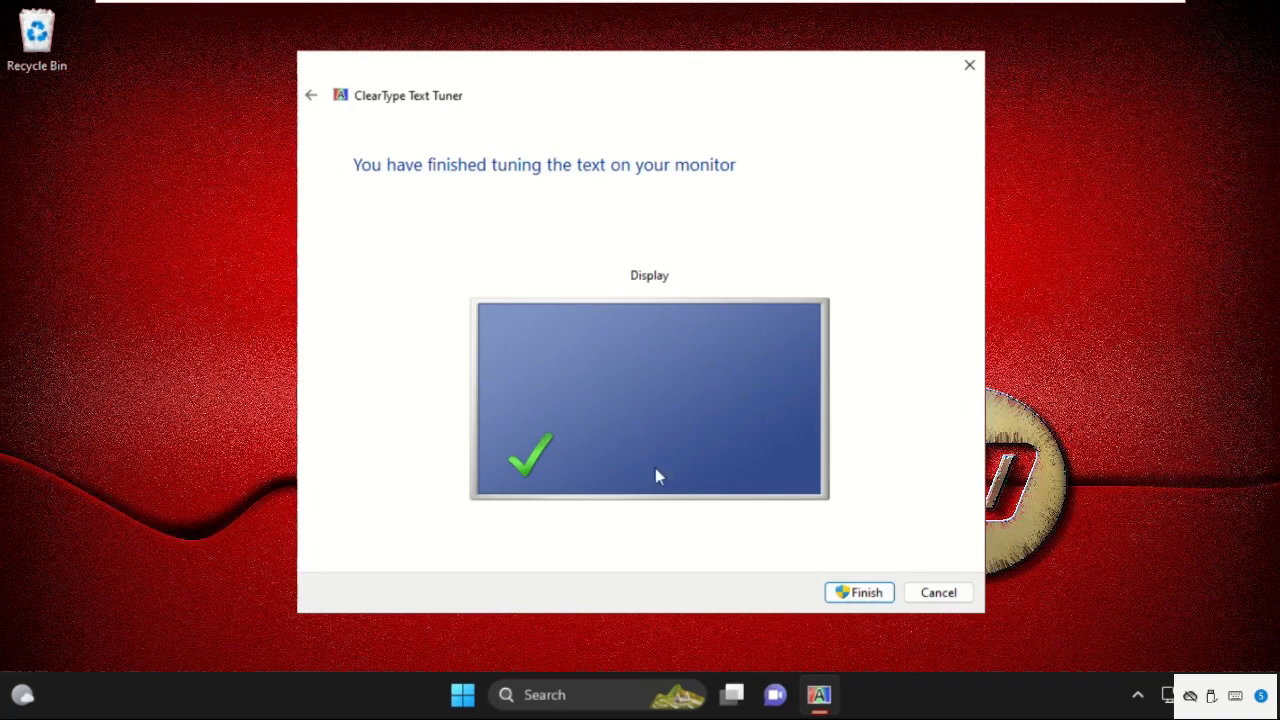
left_click(864, 595)
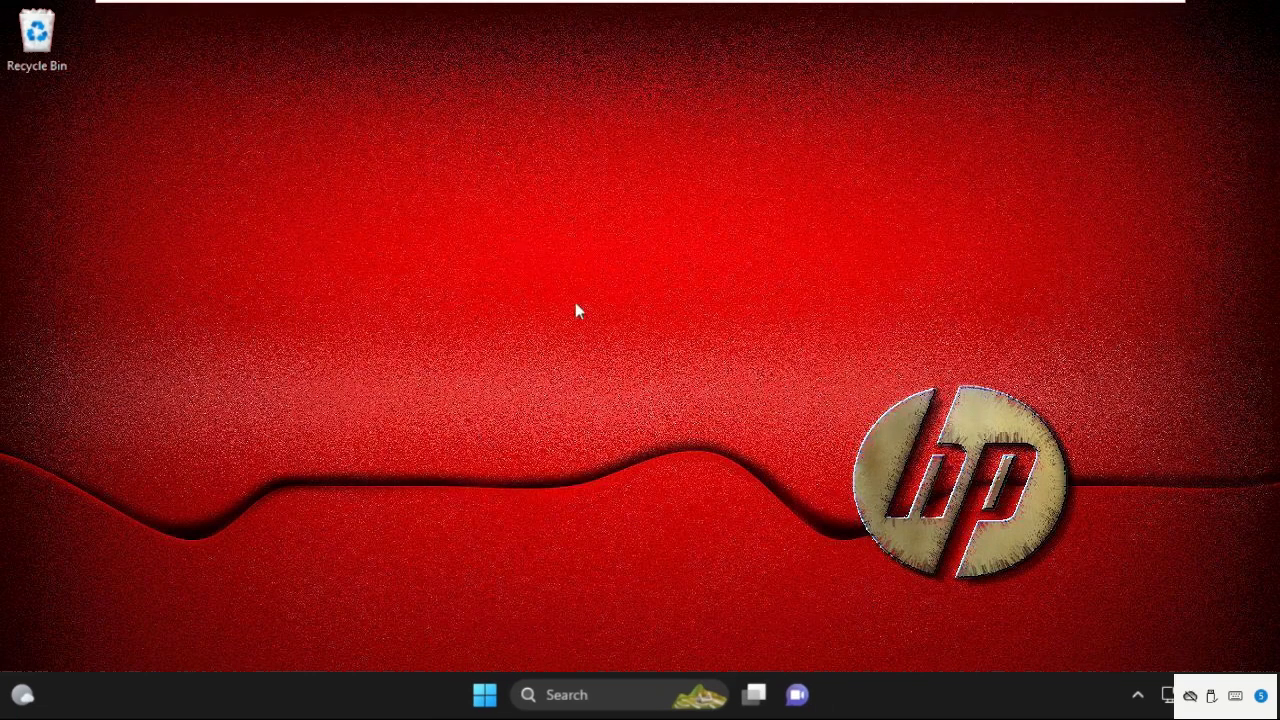
right_click(562, 258)
mouse_move(562, 258)
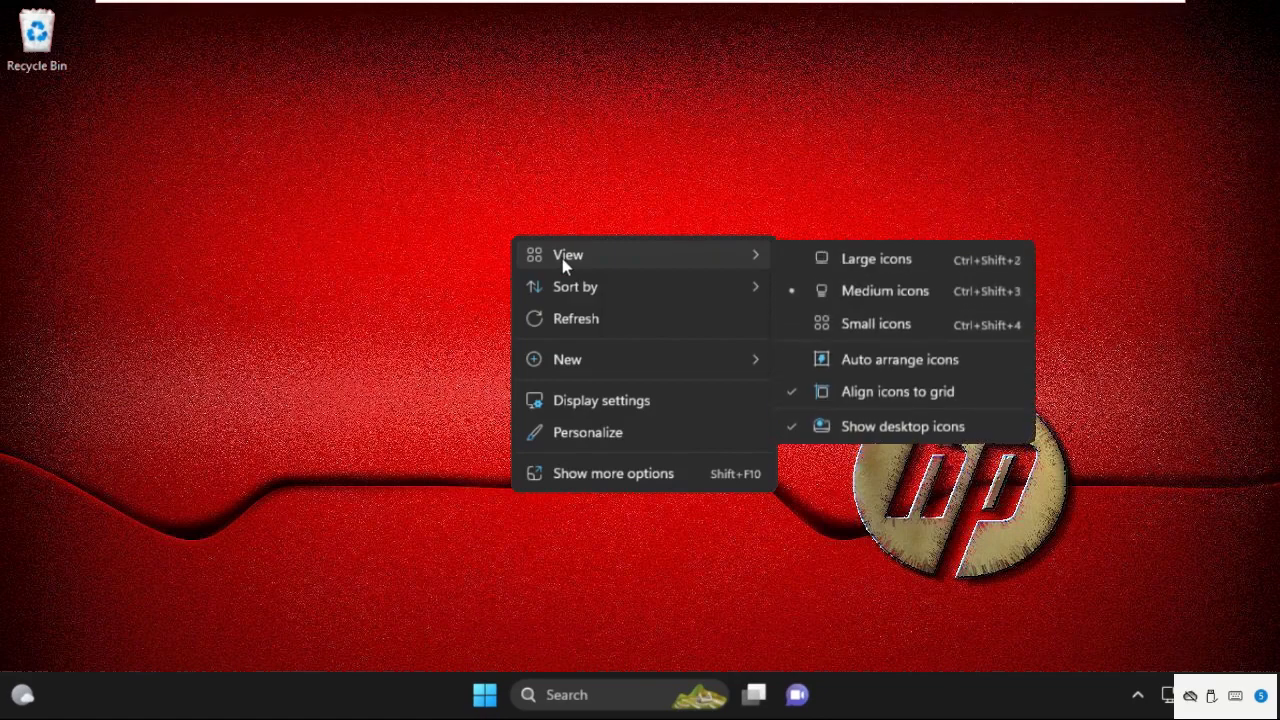
left_click(421, 217)
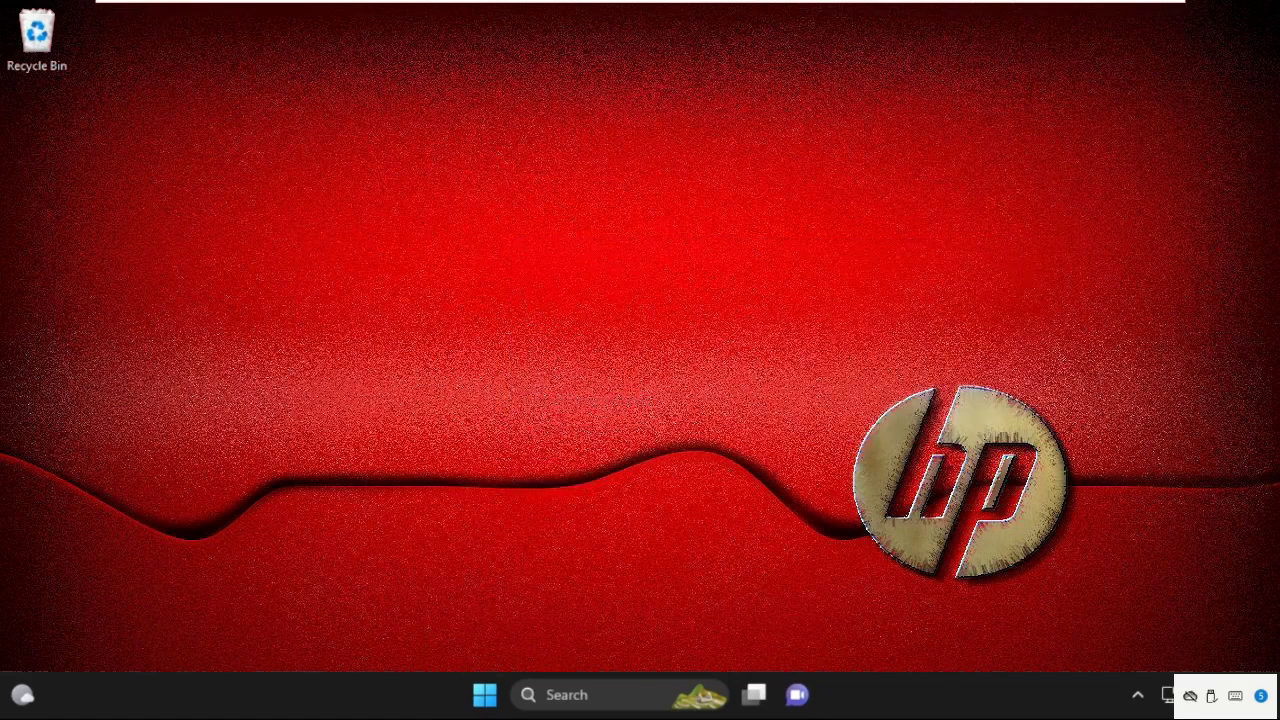
Step: Search for sysdm.cpl and open the System Properties control panel item
left_click(553, 688)
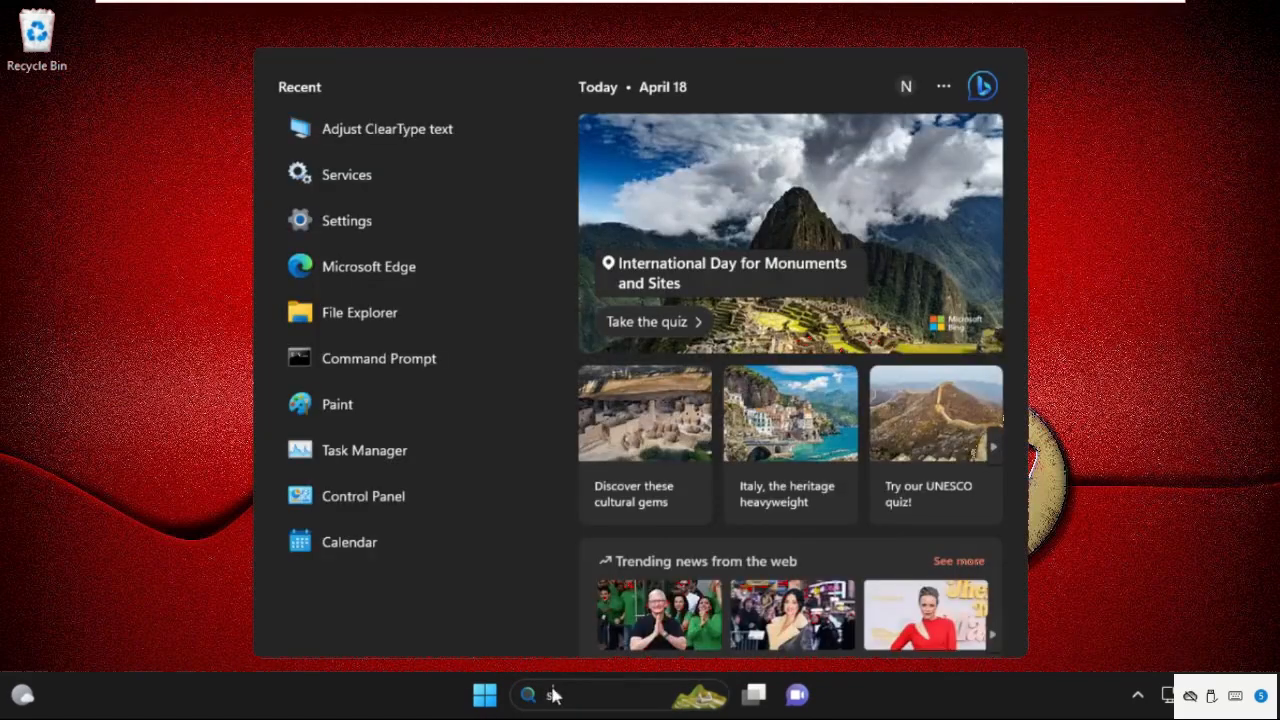
type("sys")
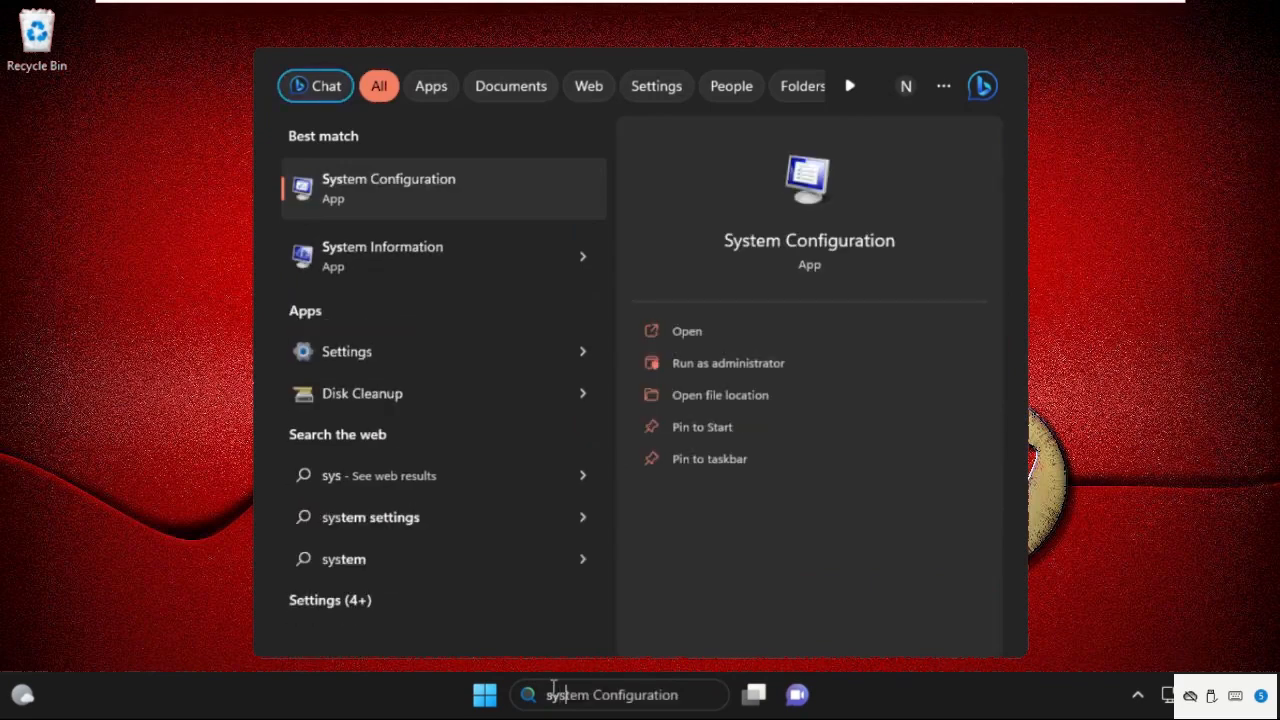
type("dm.")
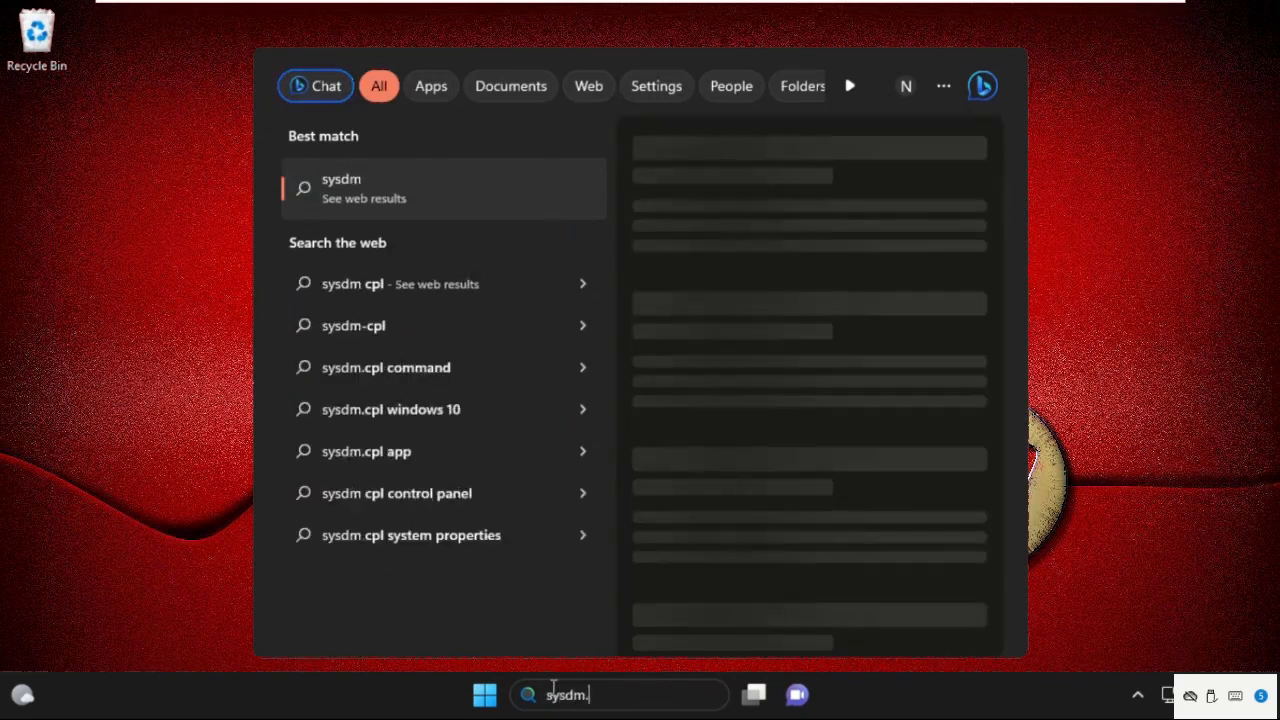
type("cpl")
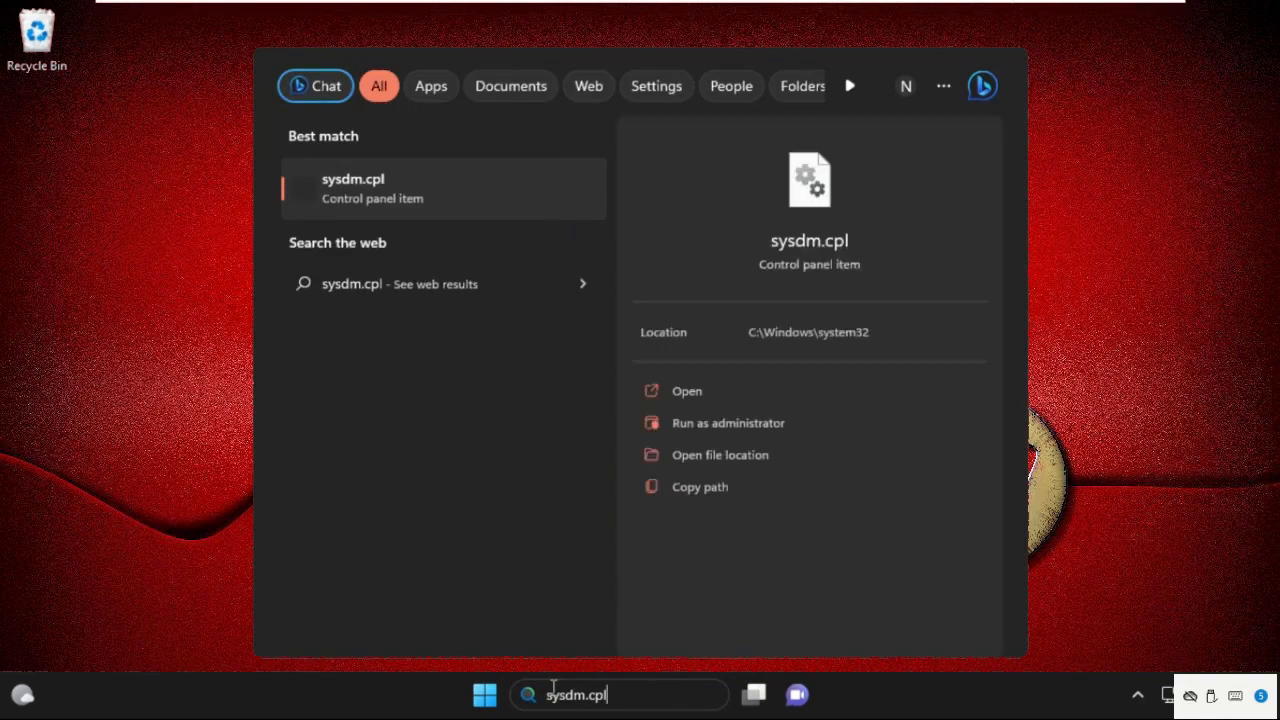
left_click(389, 196)
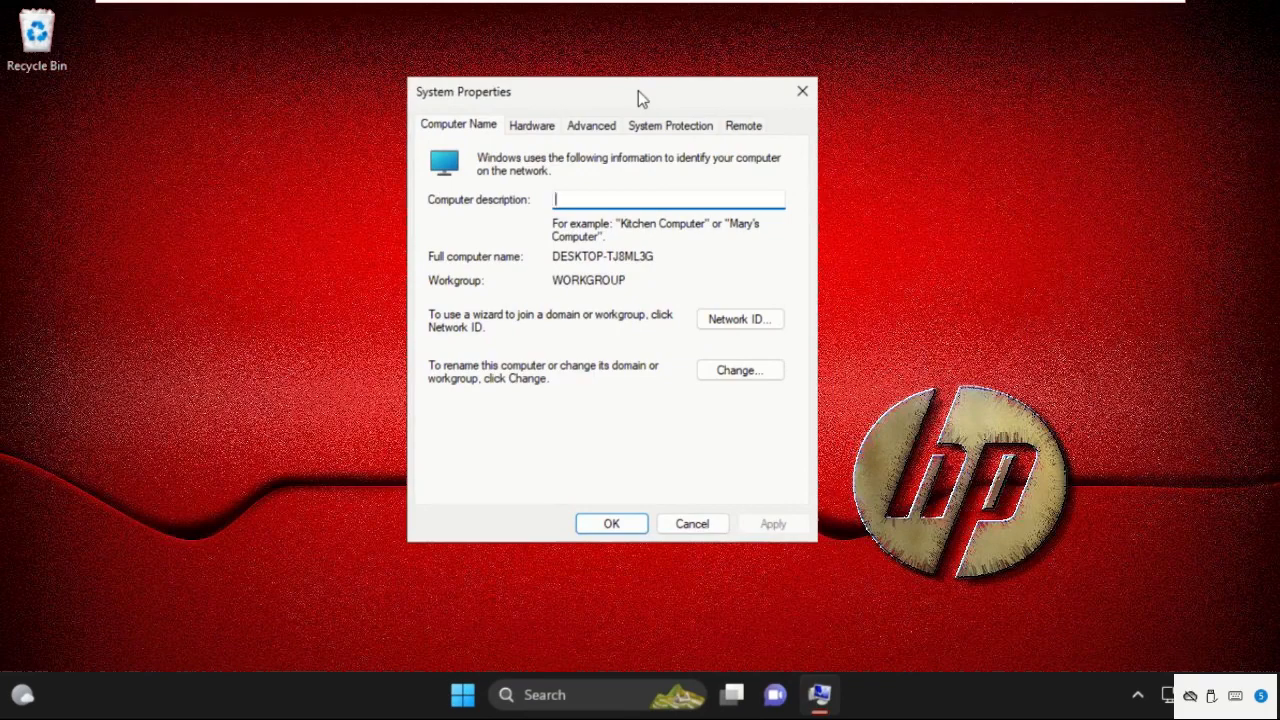
Step: Set the performance visual effects to "Adjust for best appearance", apply the change, and close System Properties
left_click(610, 131)
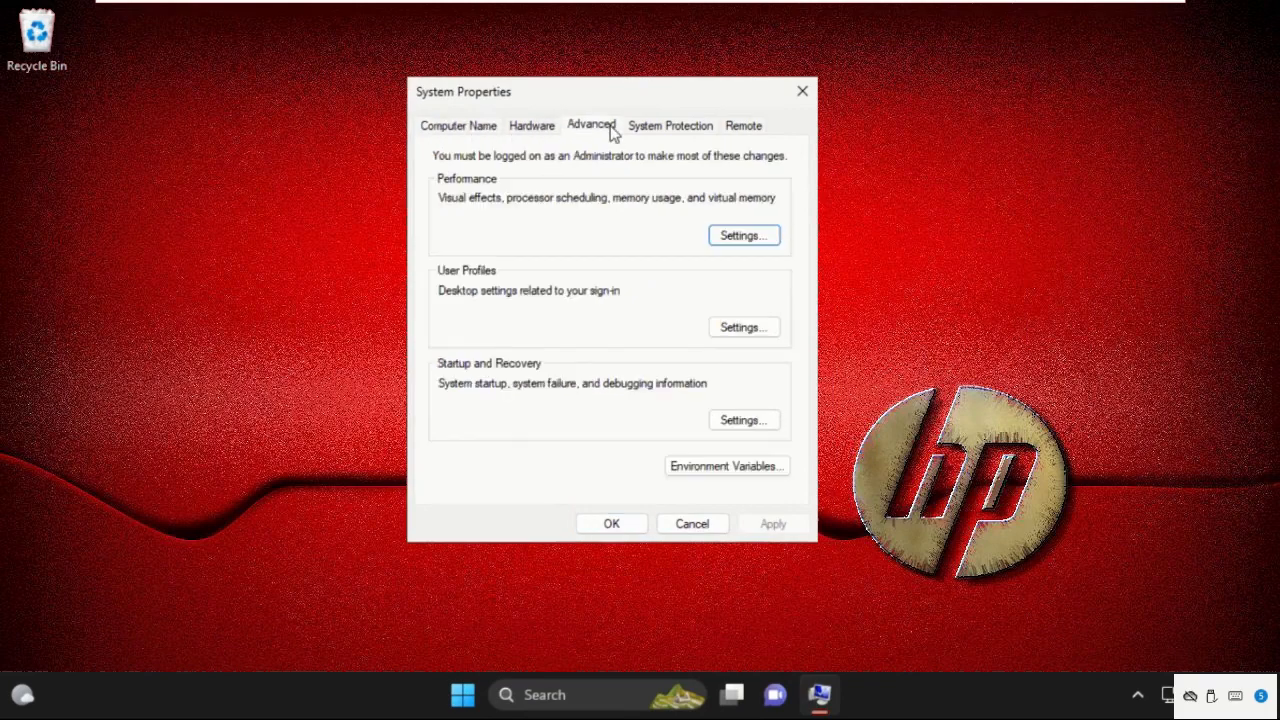
left_click(741, 236)
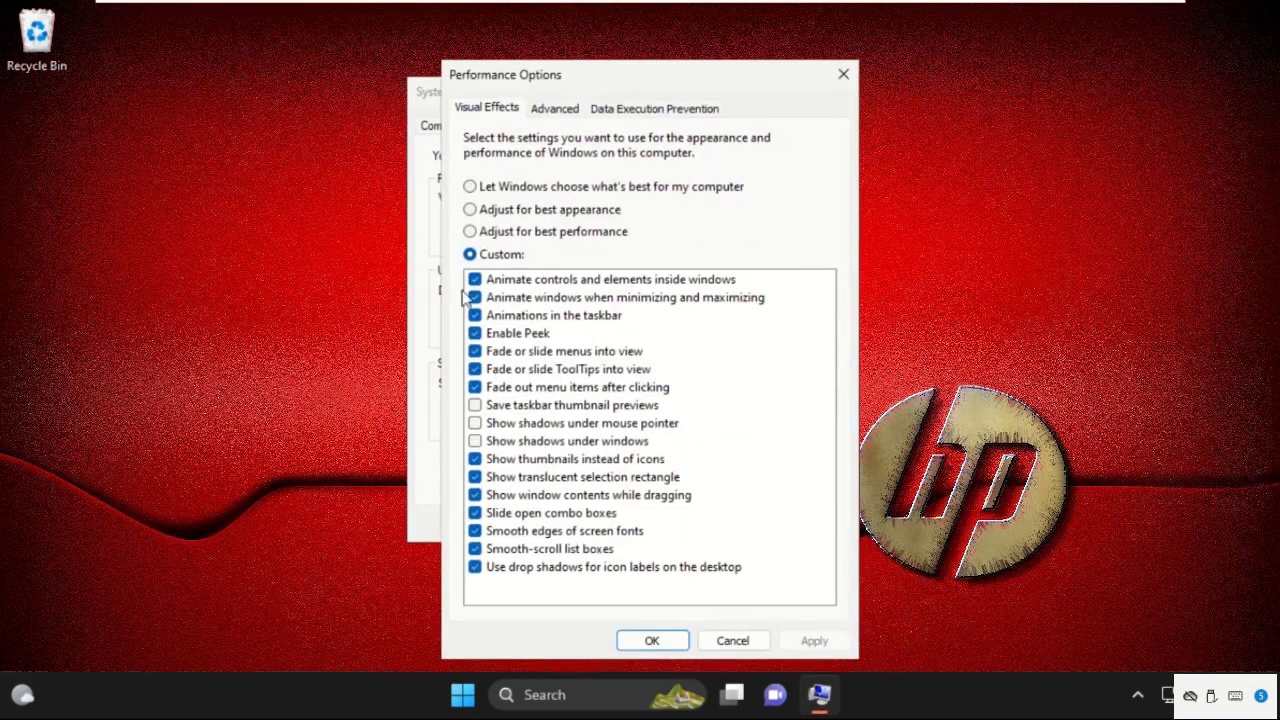
left_click(516, 215)
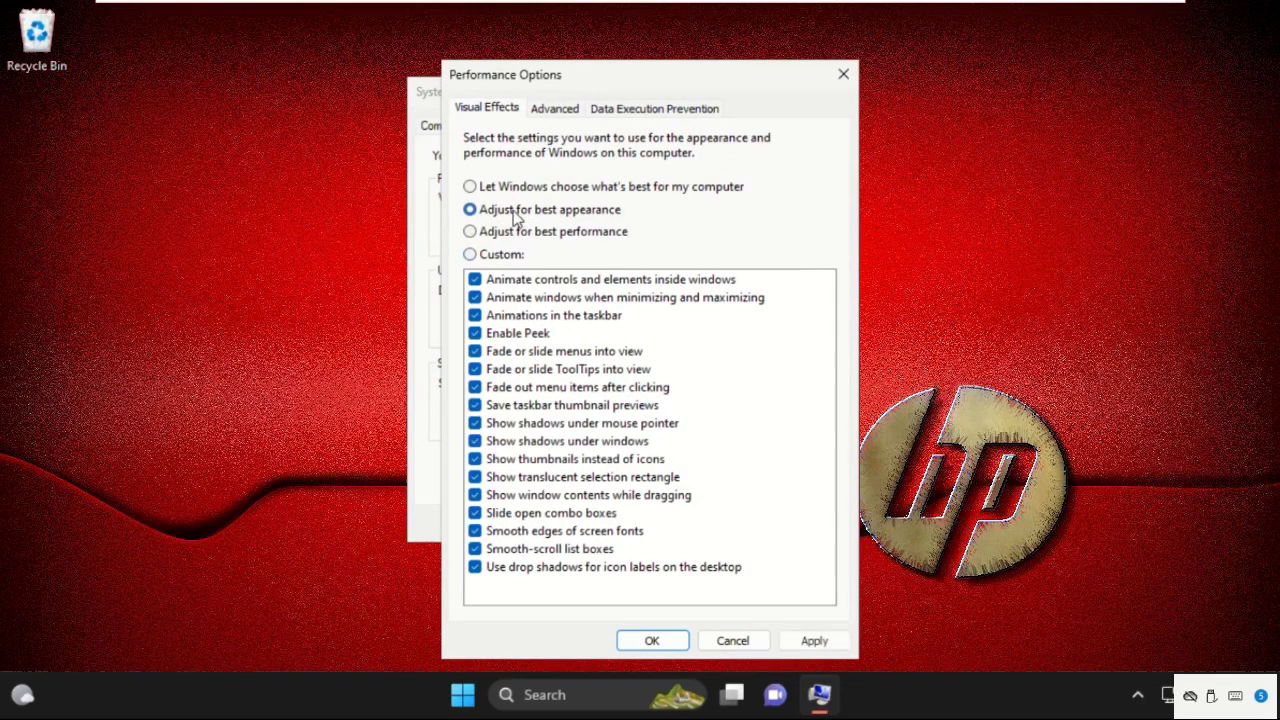
left_click(814, 641)
left_click(652, 641)
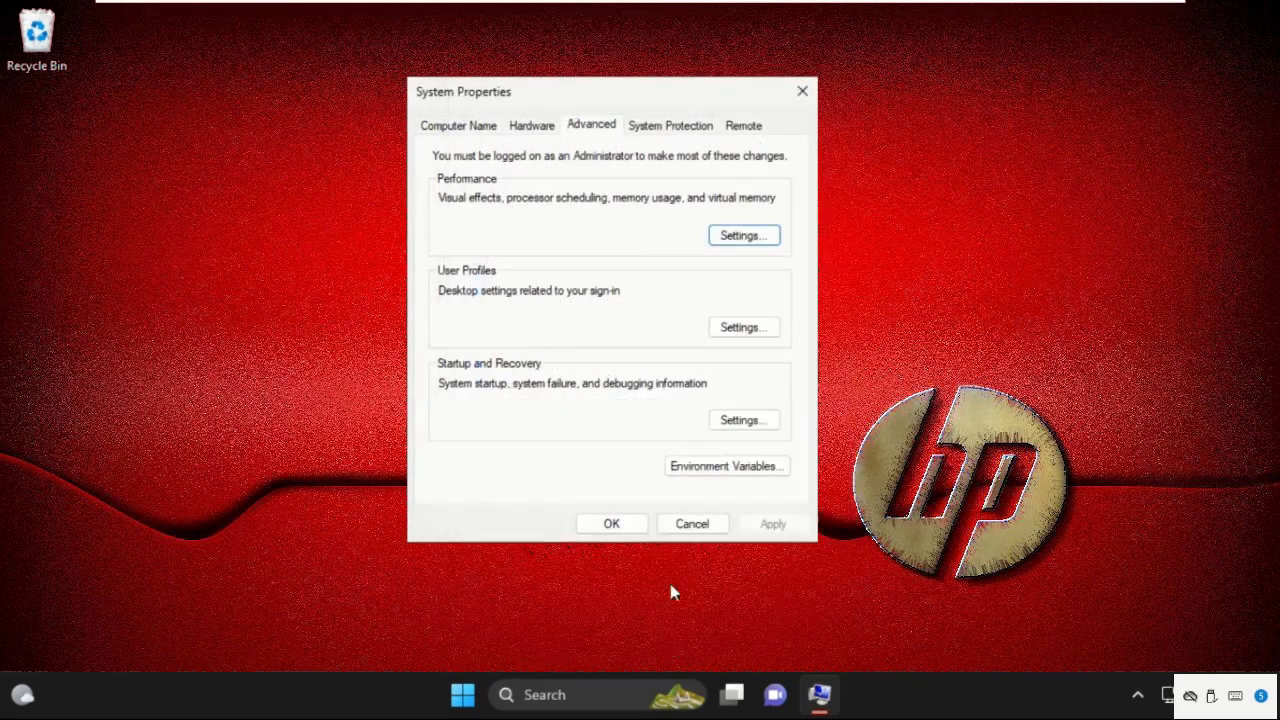
left_click(612, 524)
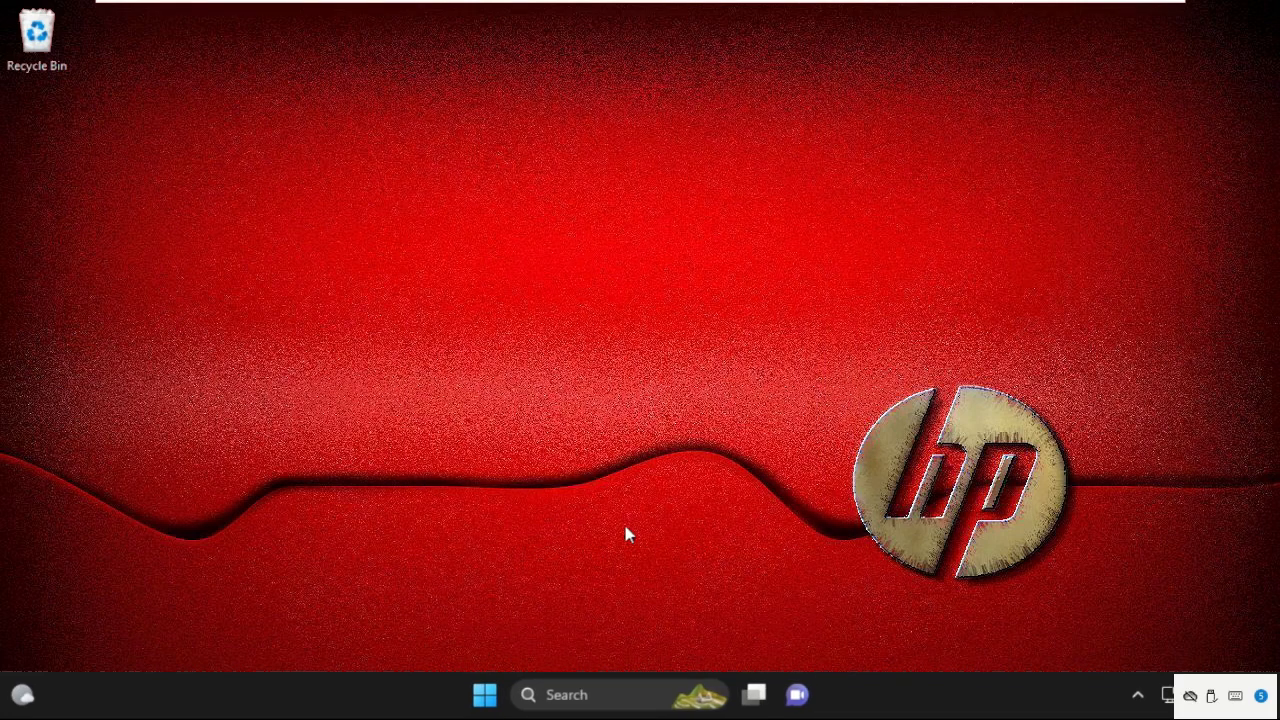
Step: Search for "registry", open Registry Editor with administrator permission, and move its window toward the middle of the desktop
left_click(580, 702)
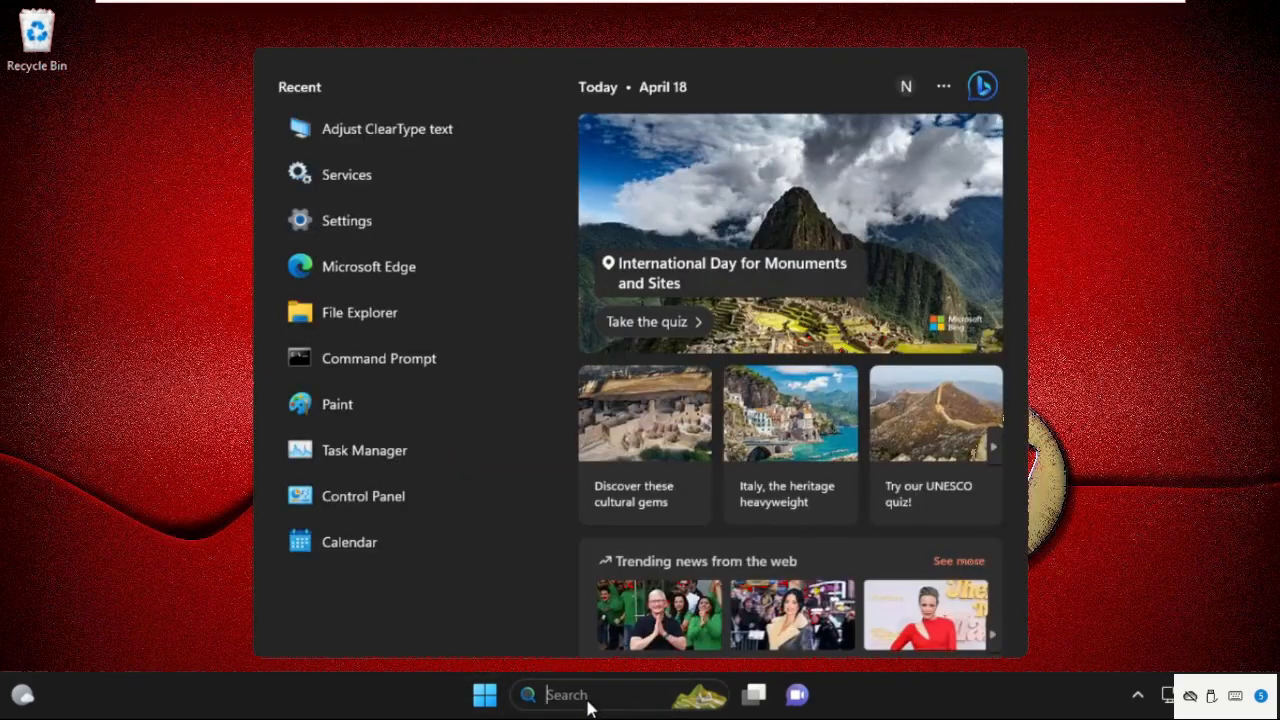
type("regis")
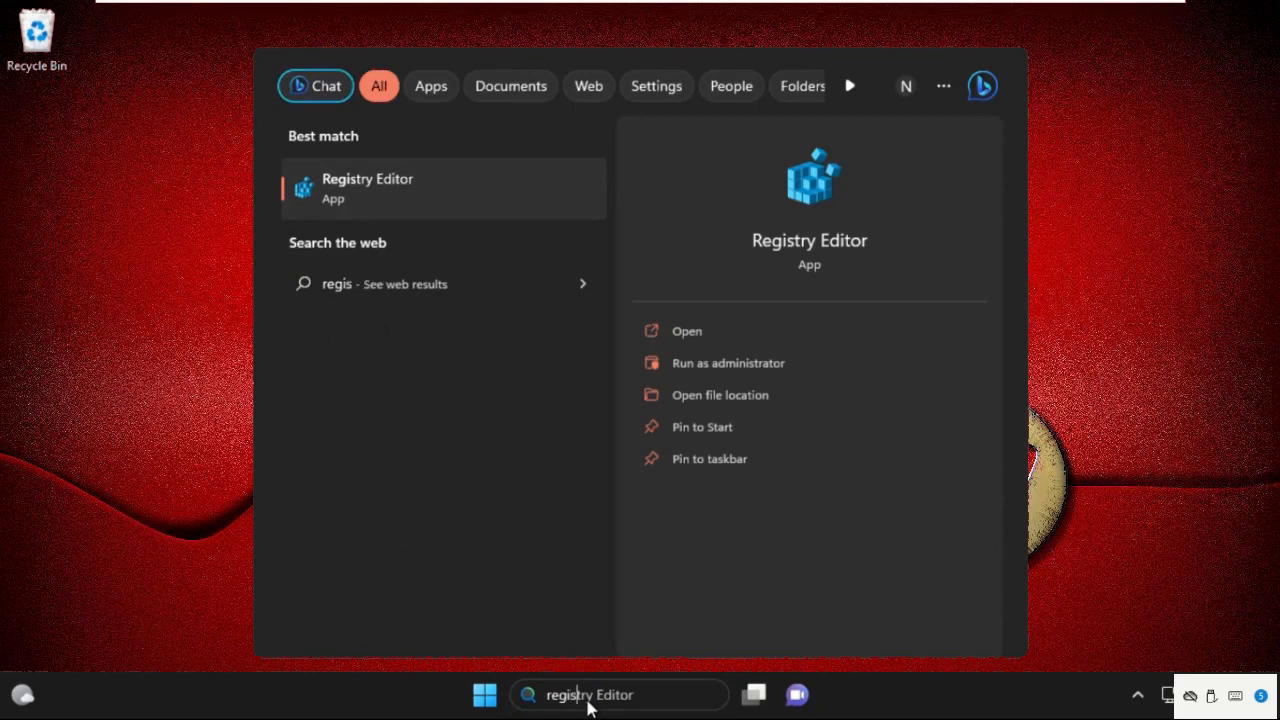
type("tr")
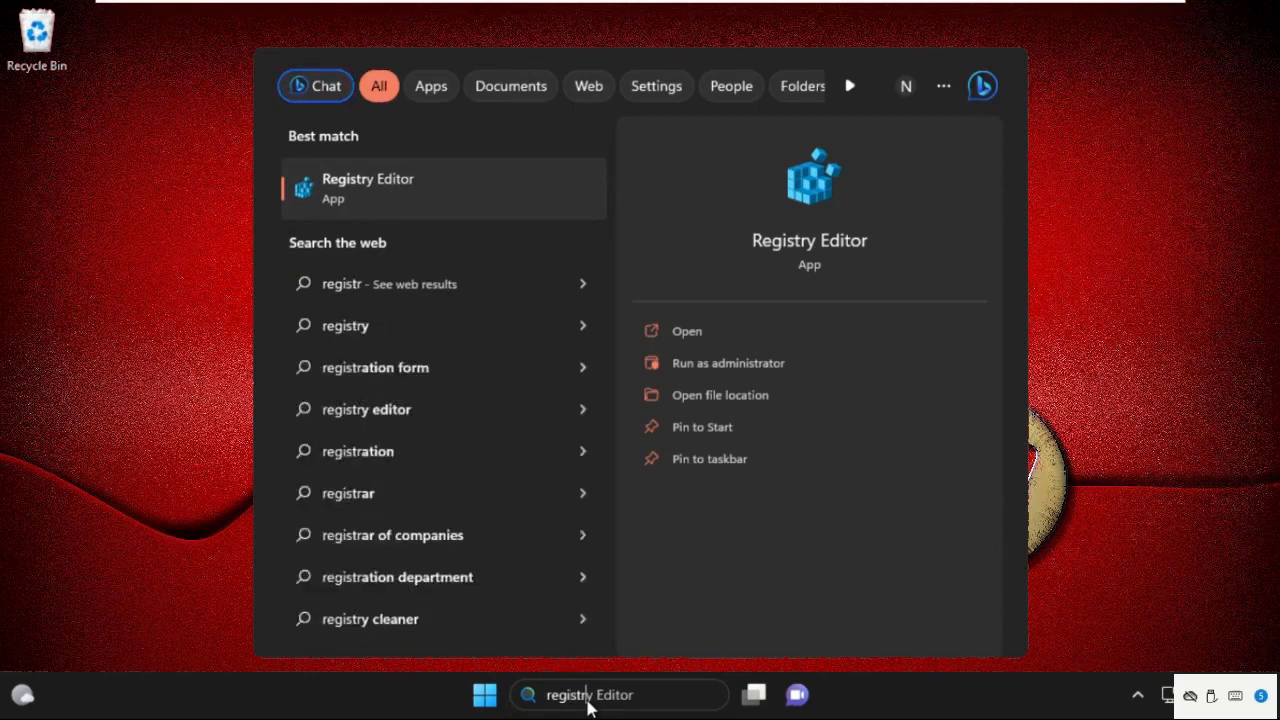
type("y")
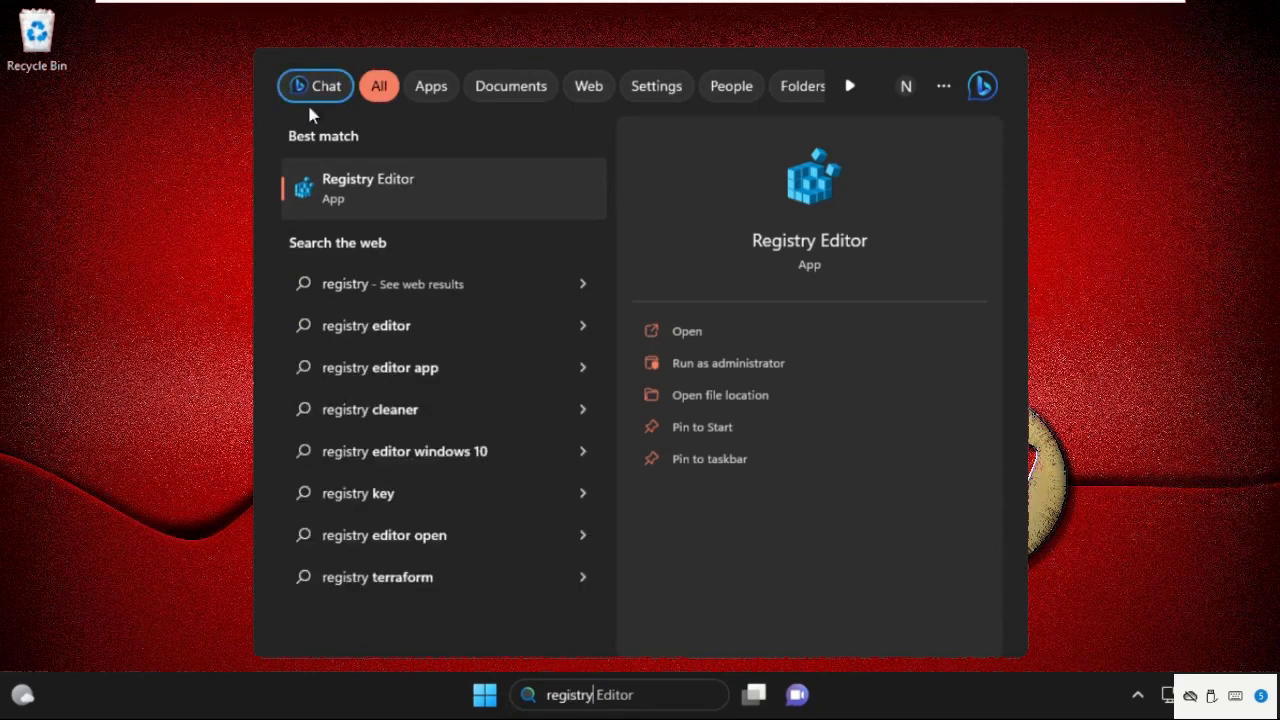
left_click(370, 190)
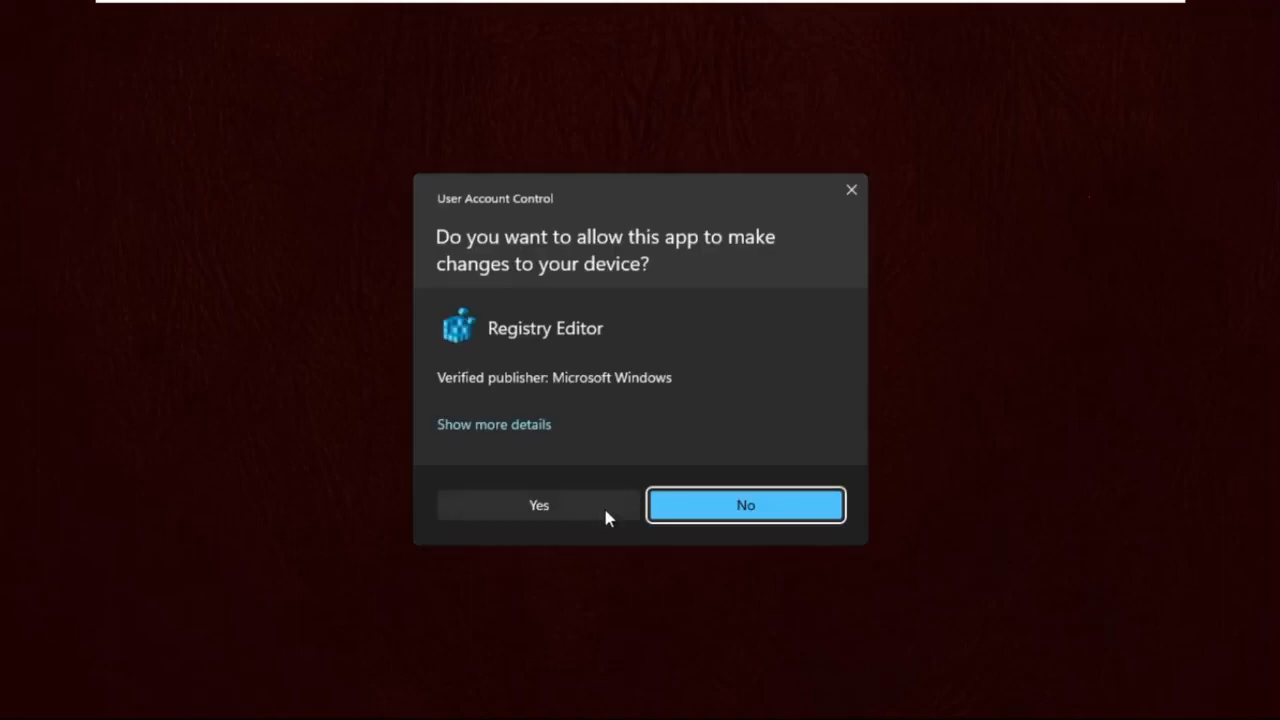
left_click(603, 512)
left_click_drag(674, 23, 634, 106)
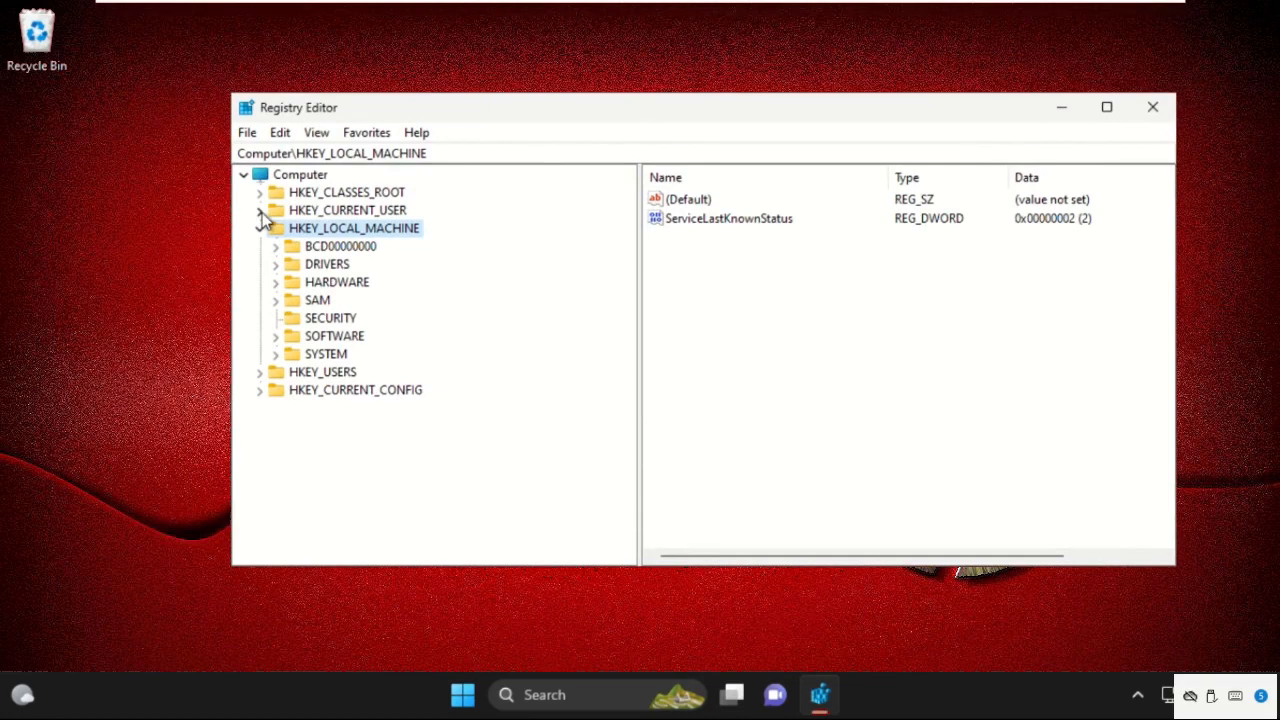
Step: Collapse HKEY_LOCAL_MACHINE and open the registry key HKEY_CURRENT_USER\Control Panel\Desktop
left_click(259, 230)
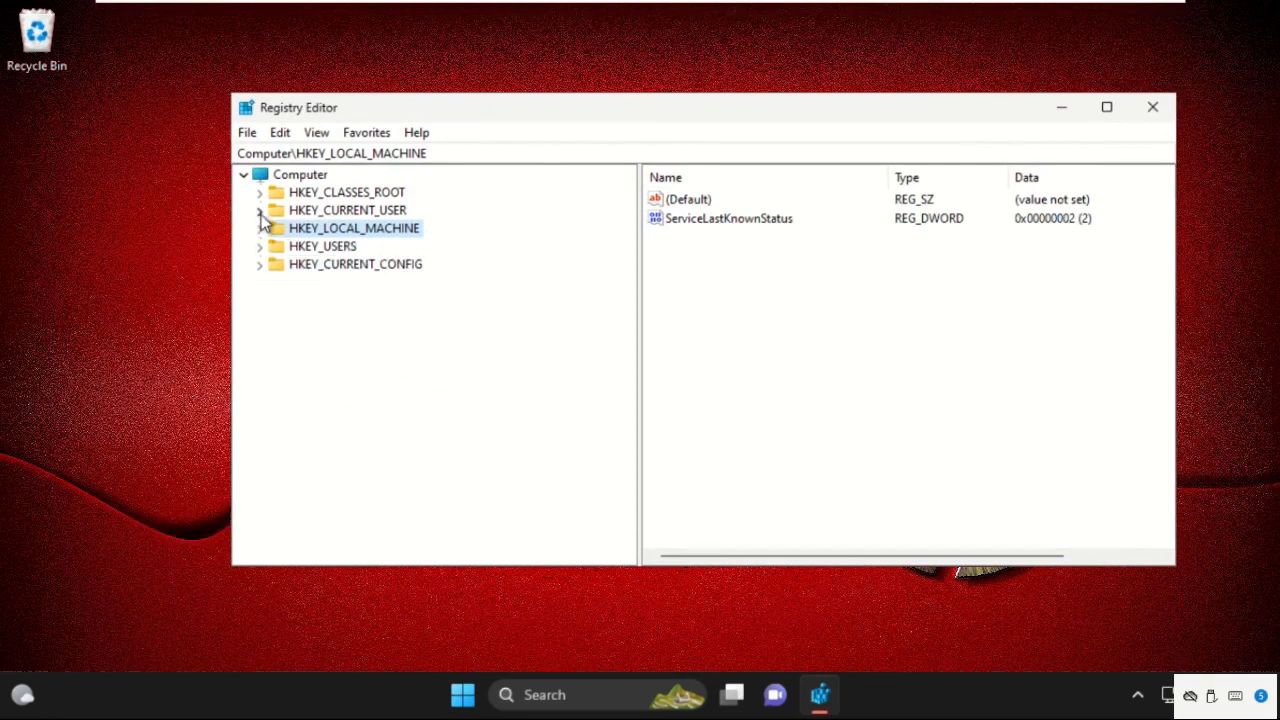
left_click(260, 212)
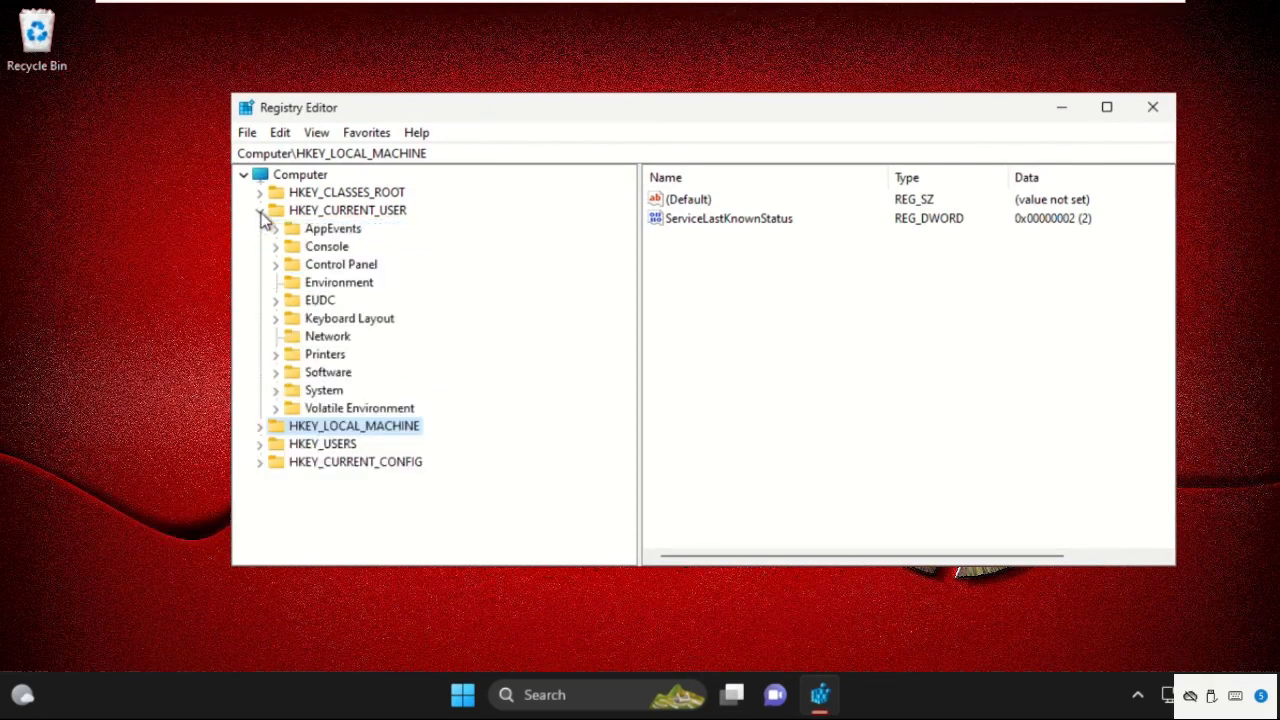
left_click(276, 265)
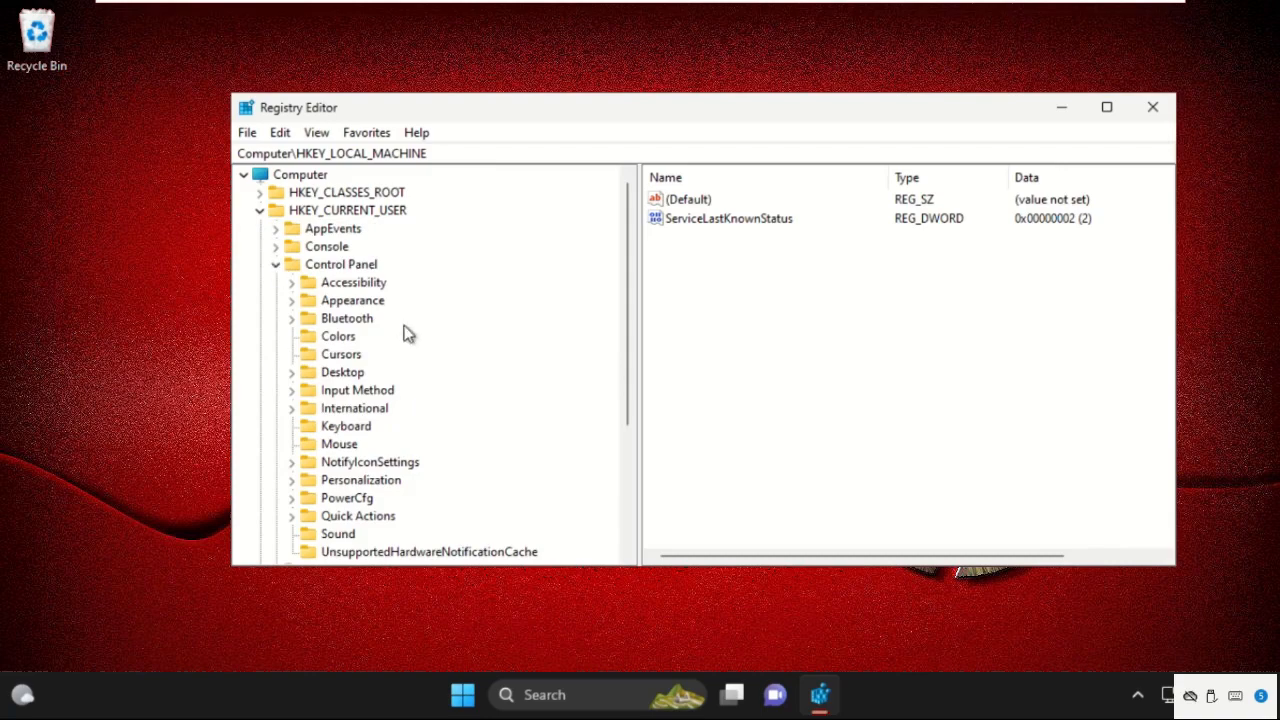
scroll(408, 334, "down", 3)
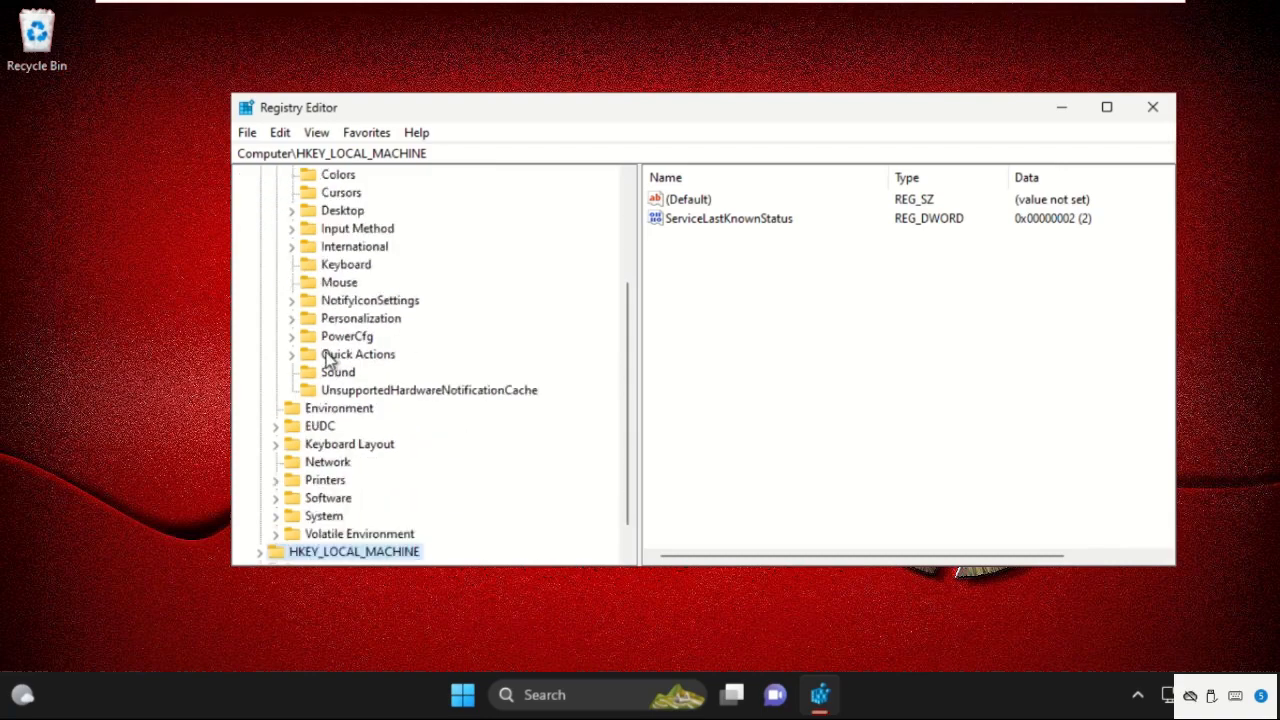
scroll(329, 360, "up", 1)
left_click(323, 267)
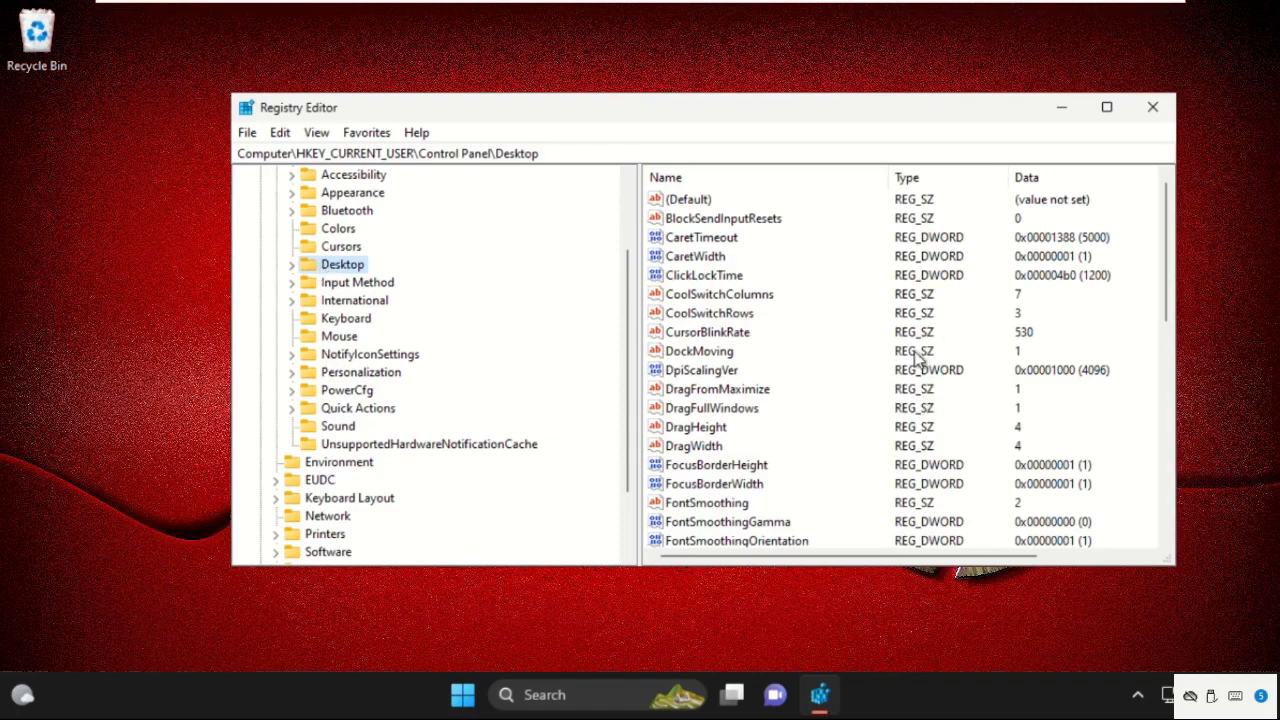
Step: Set the Win8DpiScaling value in the Desktop key to 1
key("Tab")
key("w")
key("w")
key("w")
key("w")
key("w")
key("w")
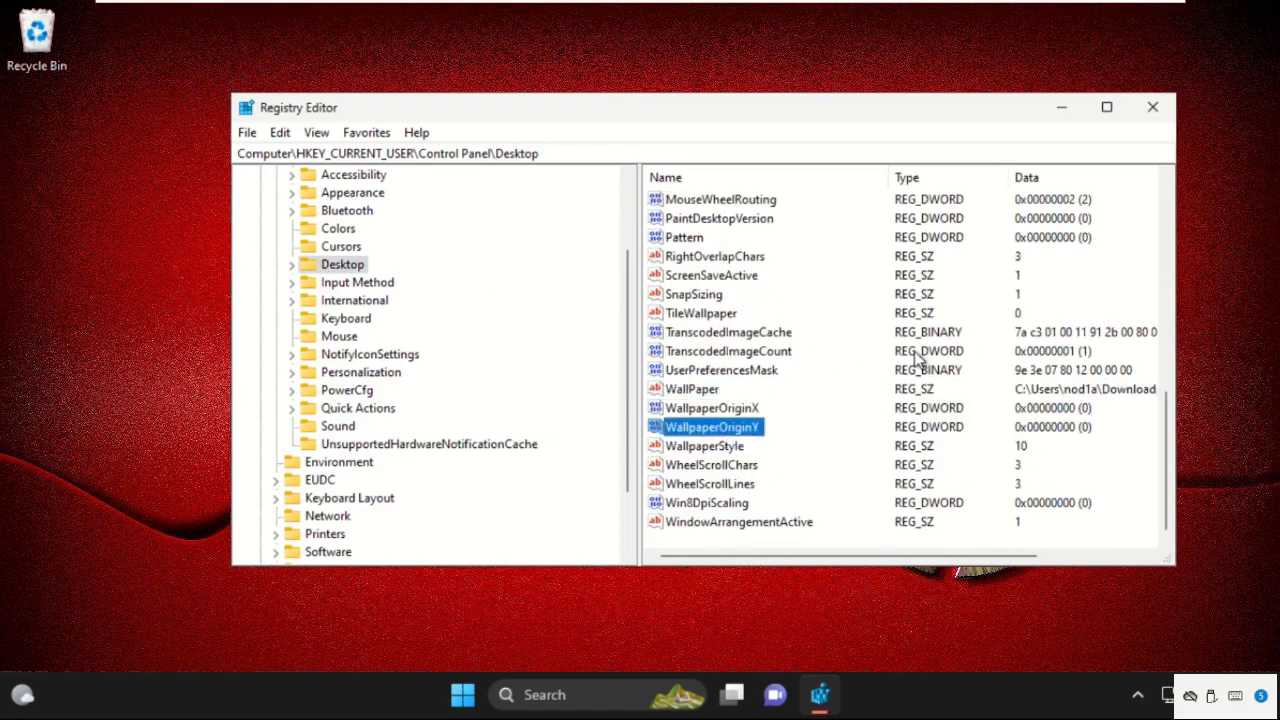
left_click(740, 506)
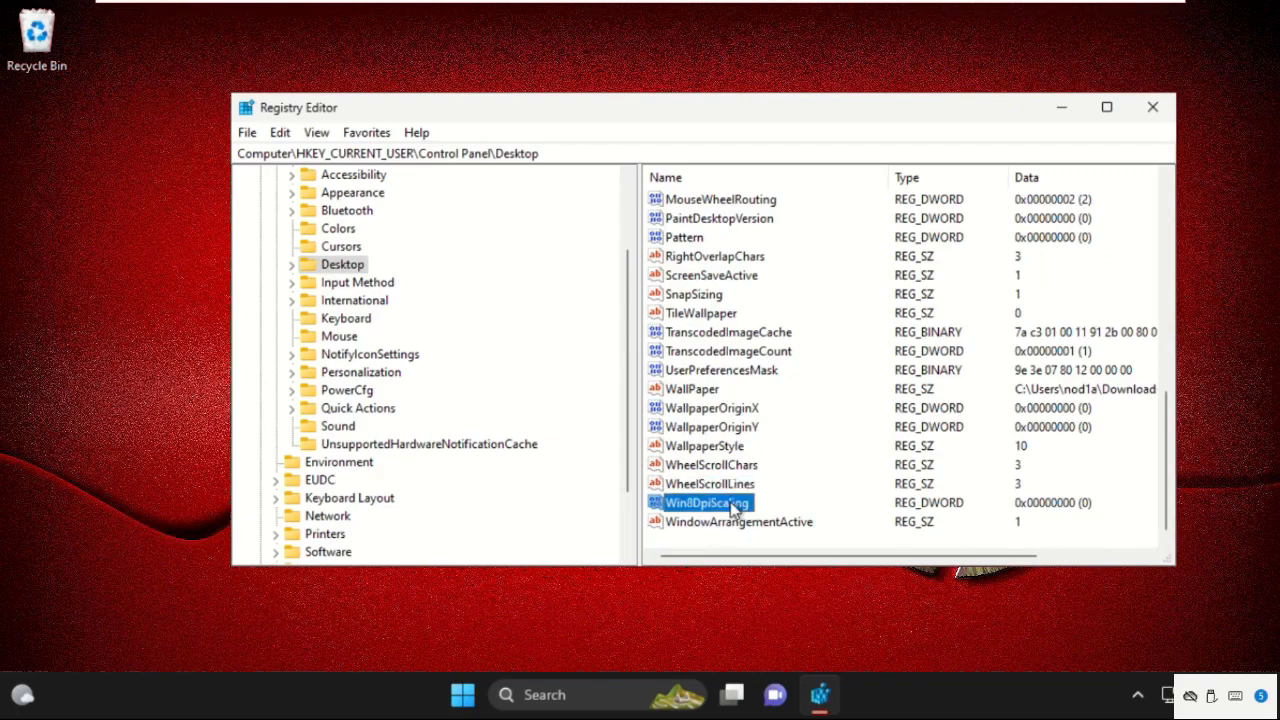
right_click(722, 505)
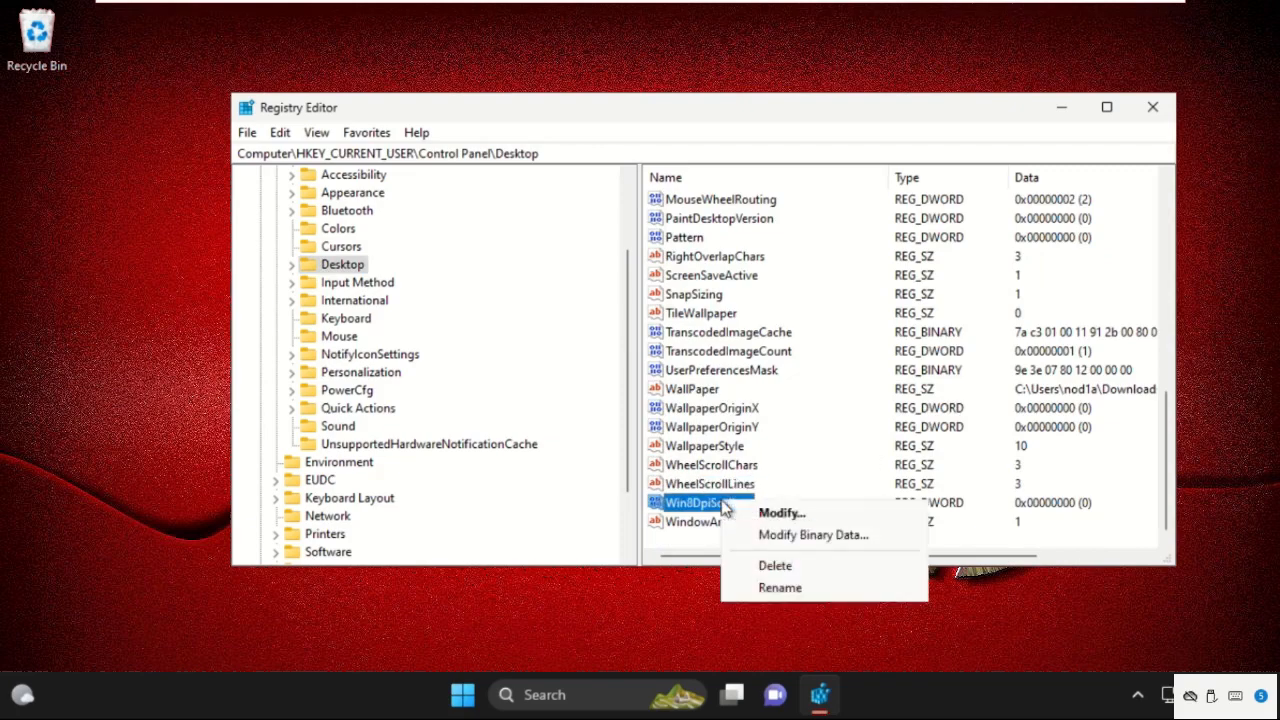
left_click(782, 514)
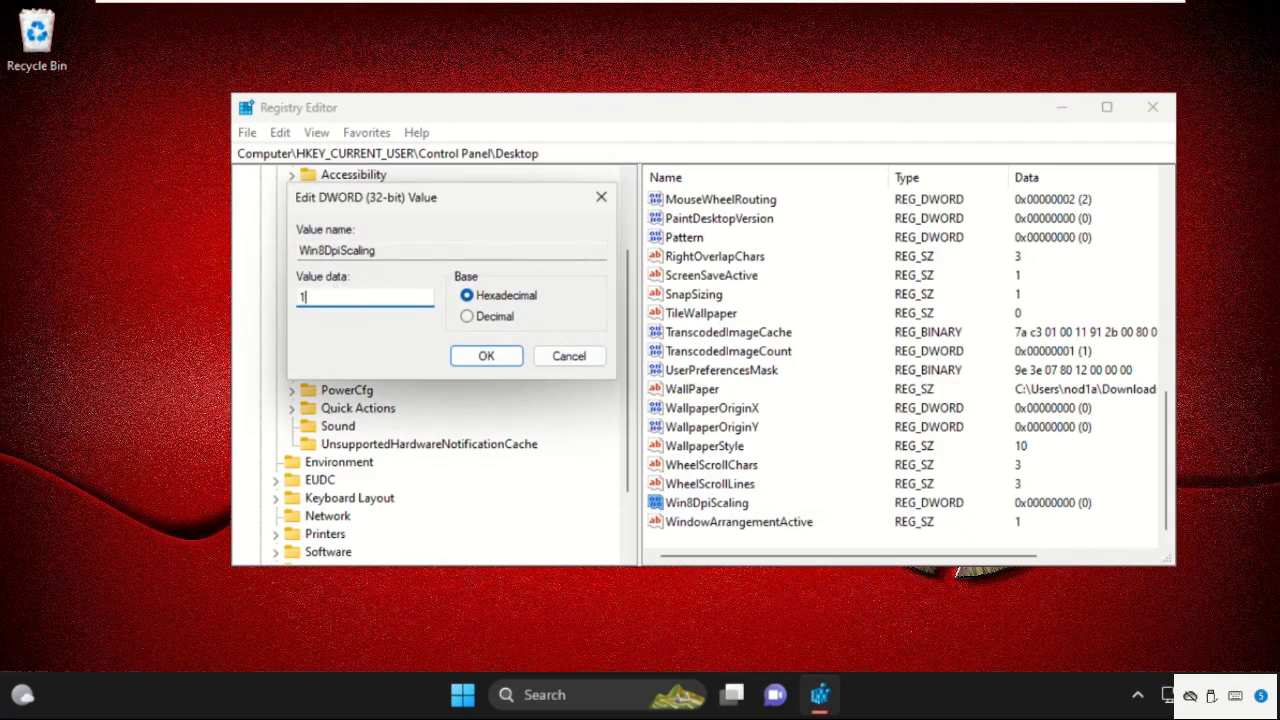
left_click(486, 358)
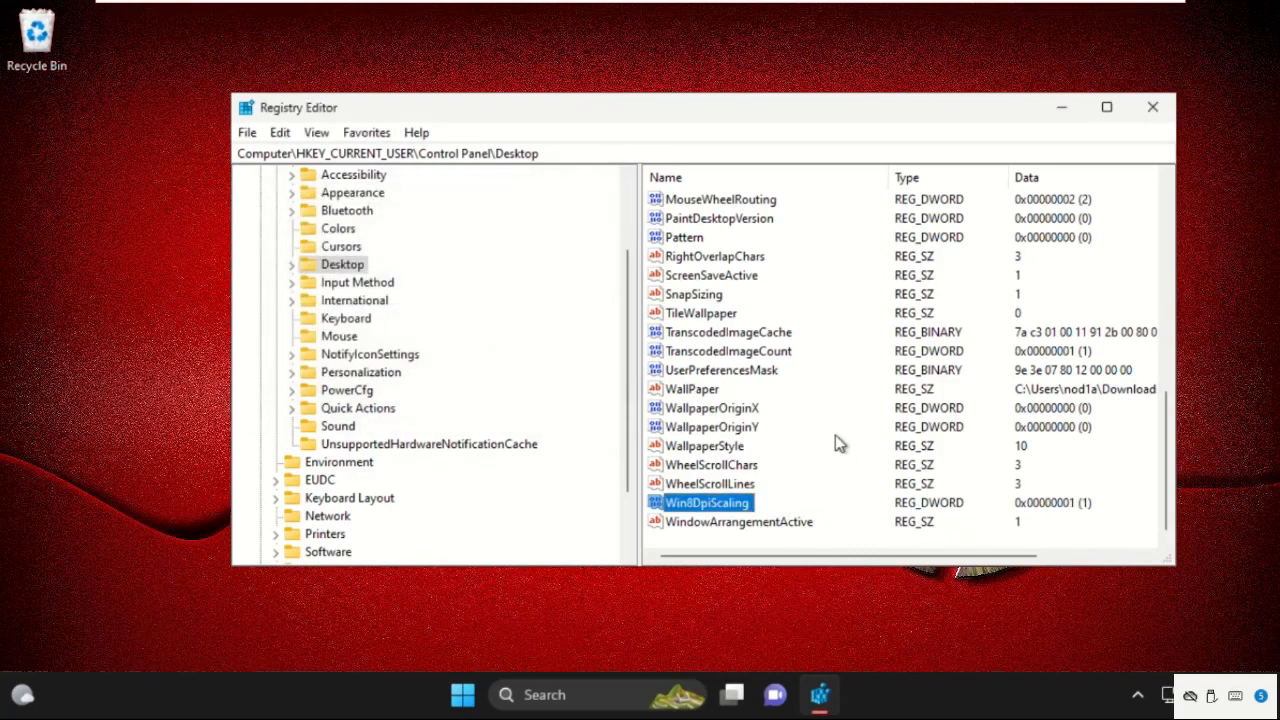
Step: Create a new DWORD (32-bit) value named LogPixels in the Desktop key
right_click(857, 411)
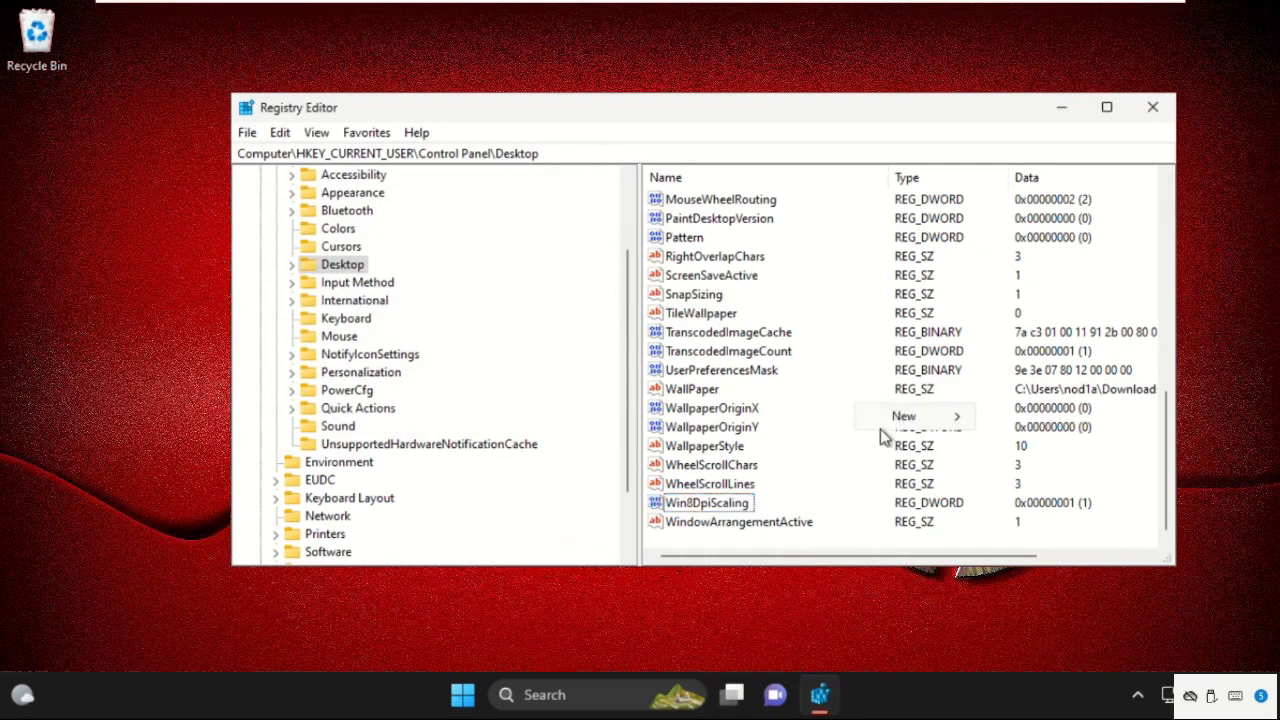
mouse_move(903, 424)
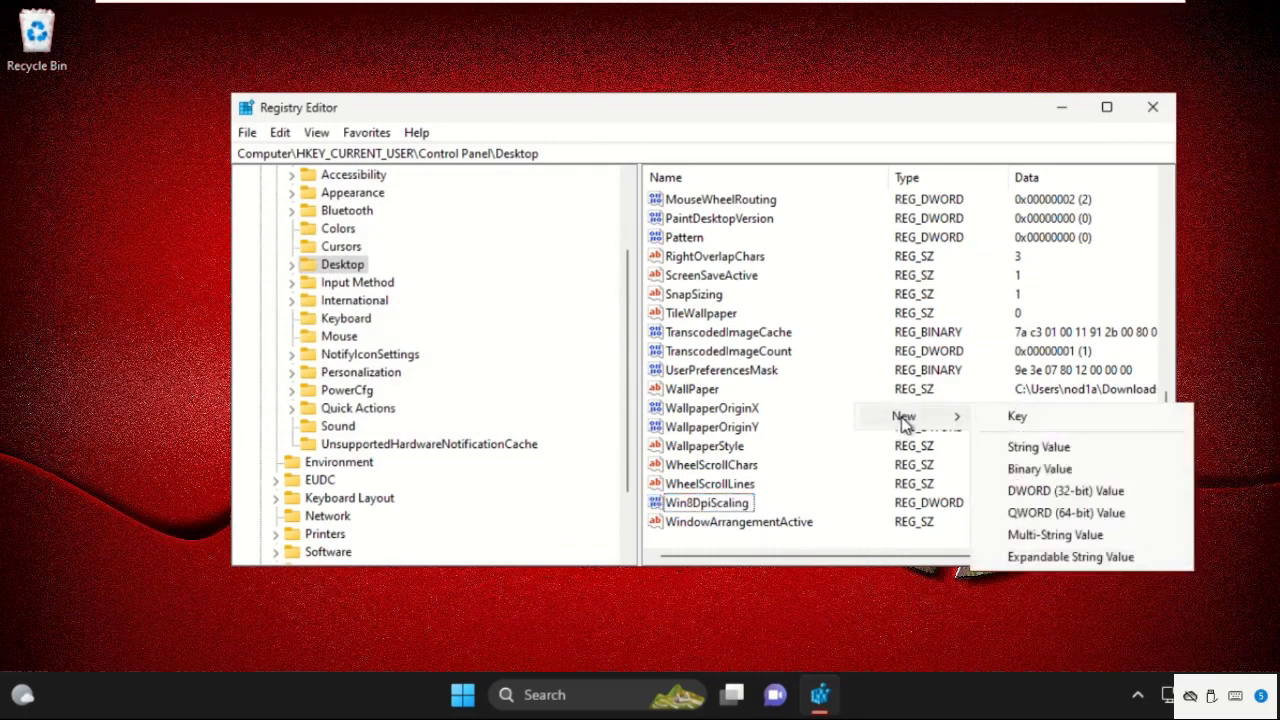
left_click(1066, 497)
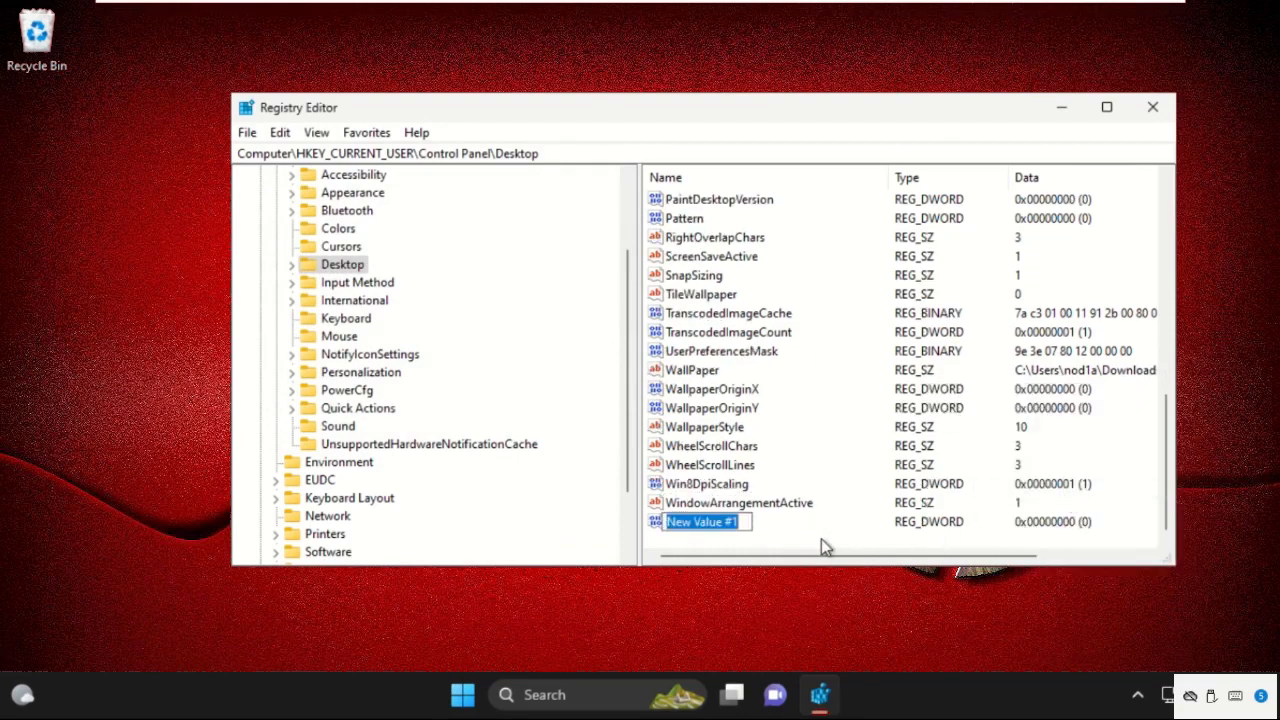
type("L")
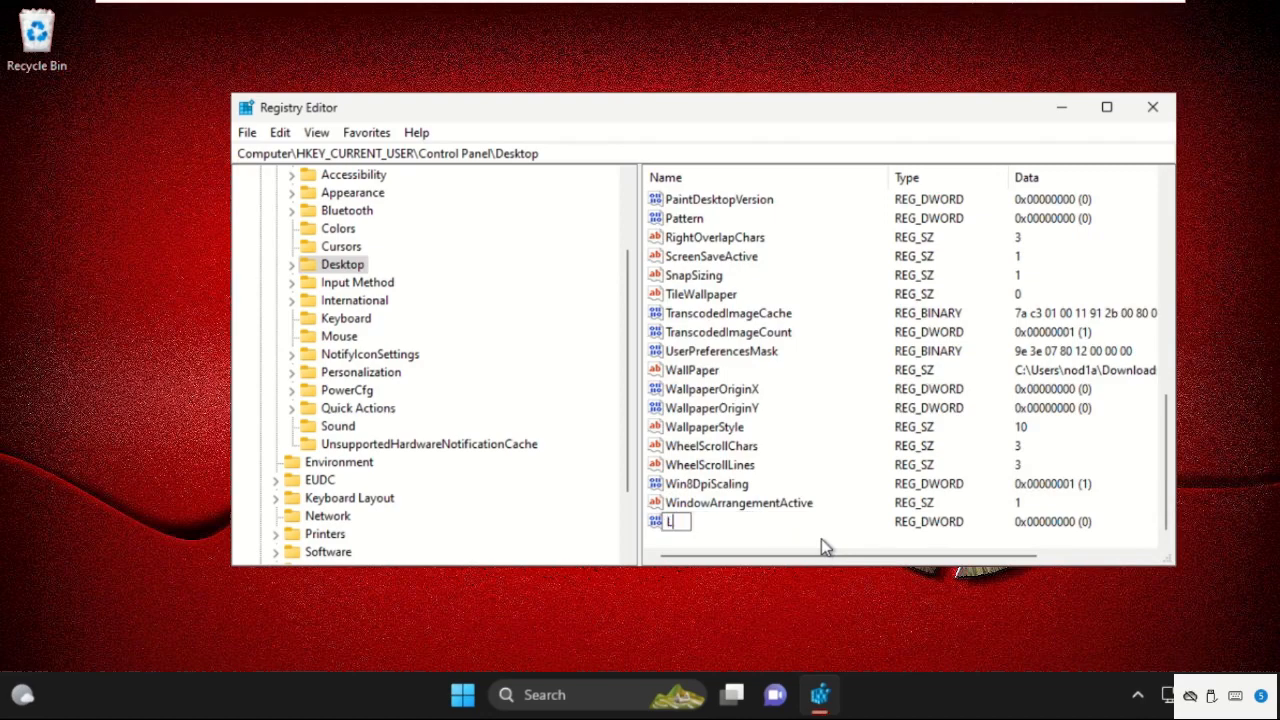
type("ogPixels")
key("Return")
Step: Set the LogPixels value data to hexadecimal 78
right_click(706, 526)
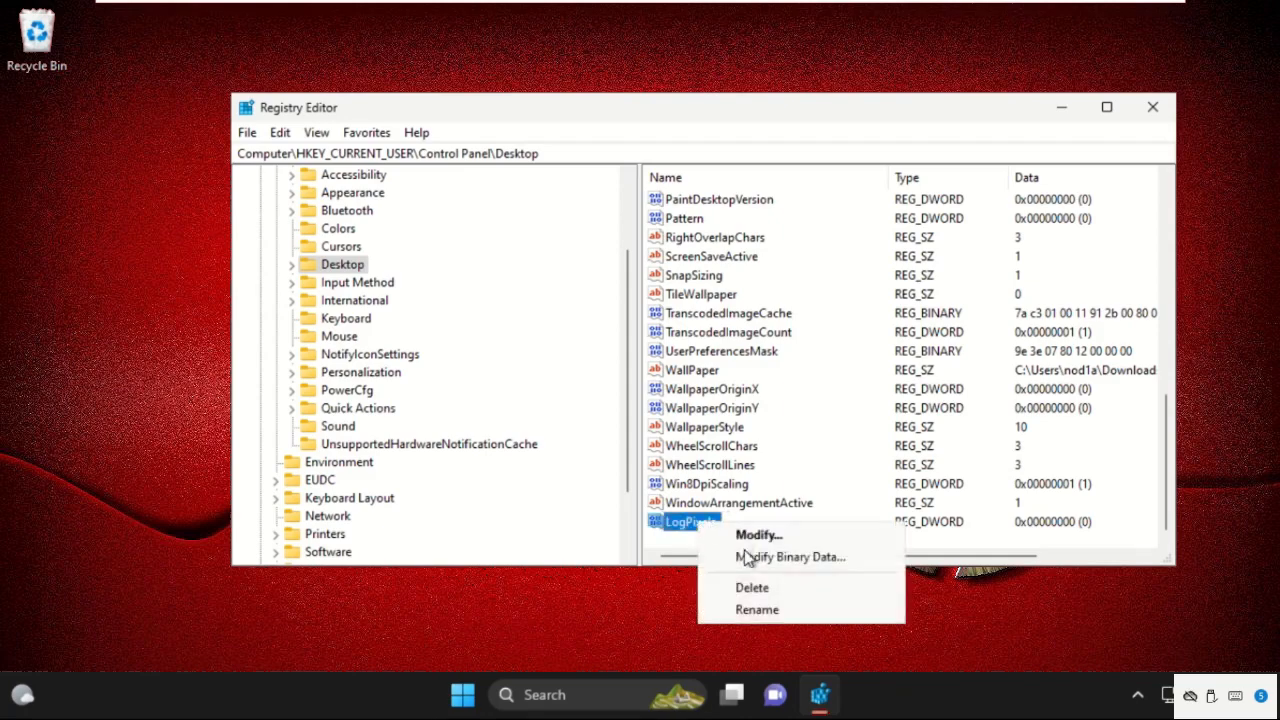
left_click(760, 538)
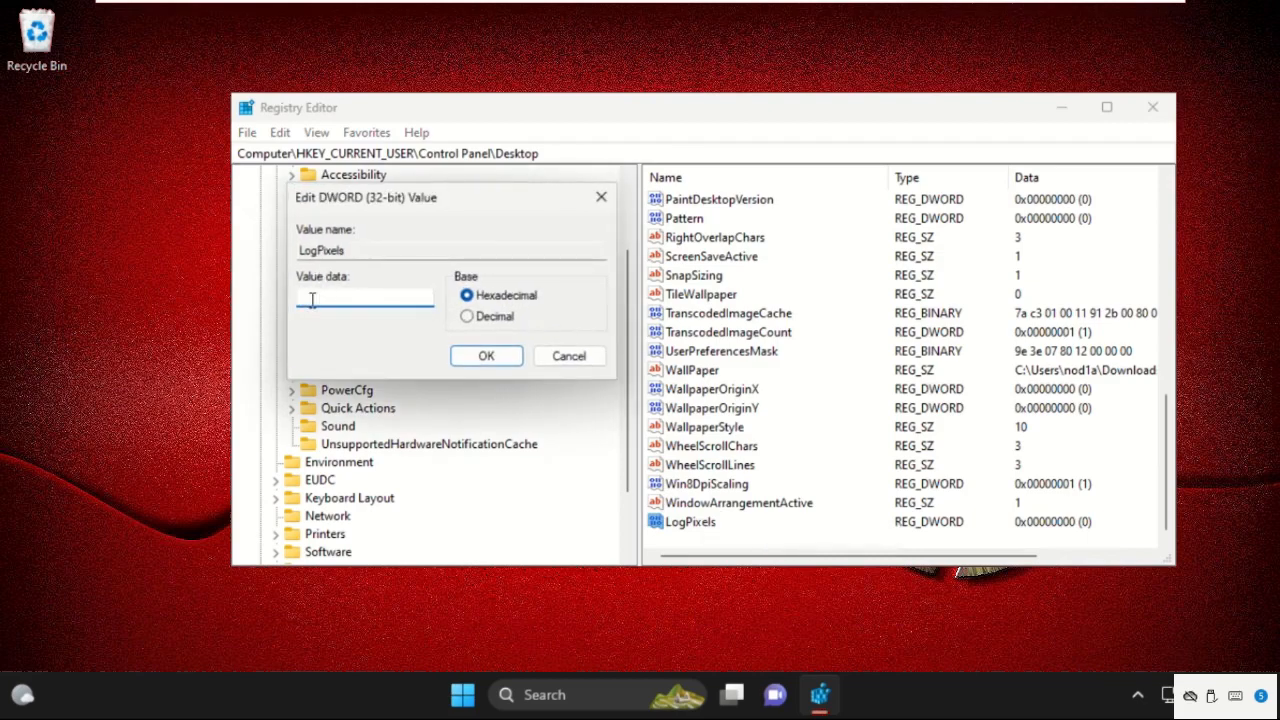
left_click(485, 361)
Step: Close Registry Editor and open the Windows power options for restarting the computer
left_click(1152, 106)
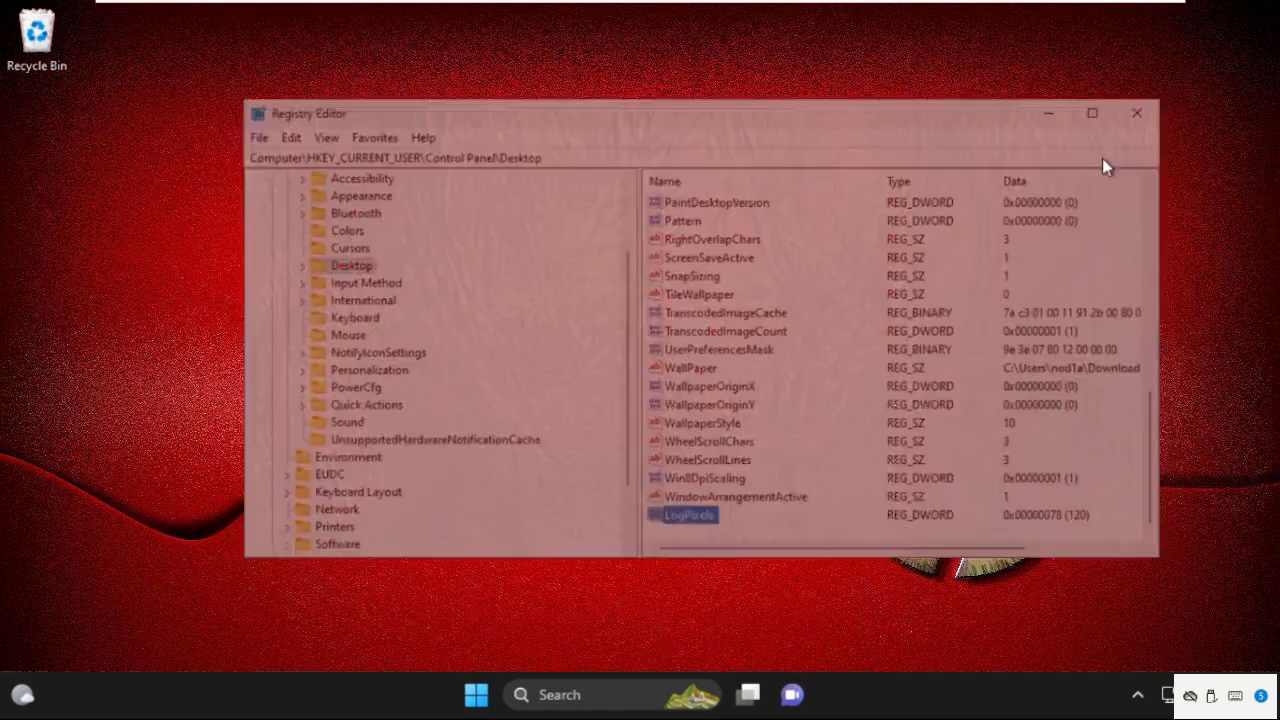
left_click(486, 703)
left_click(889, 627)
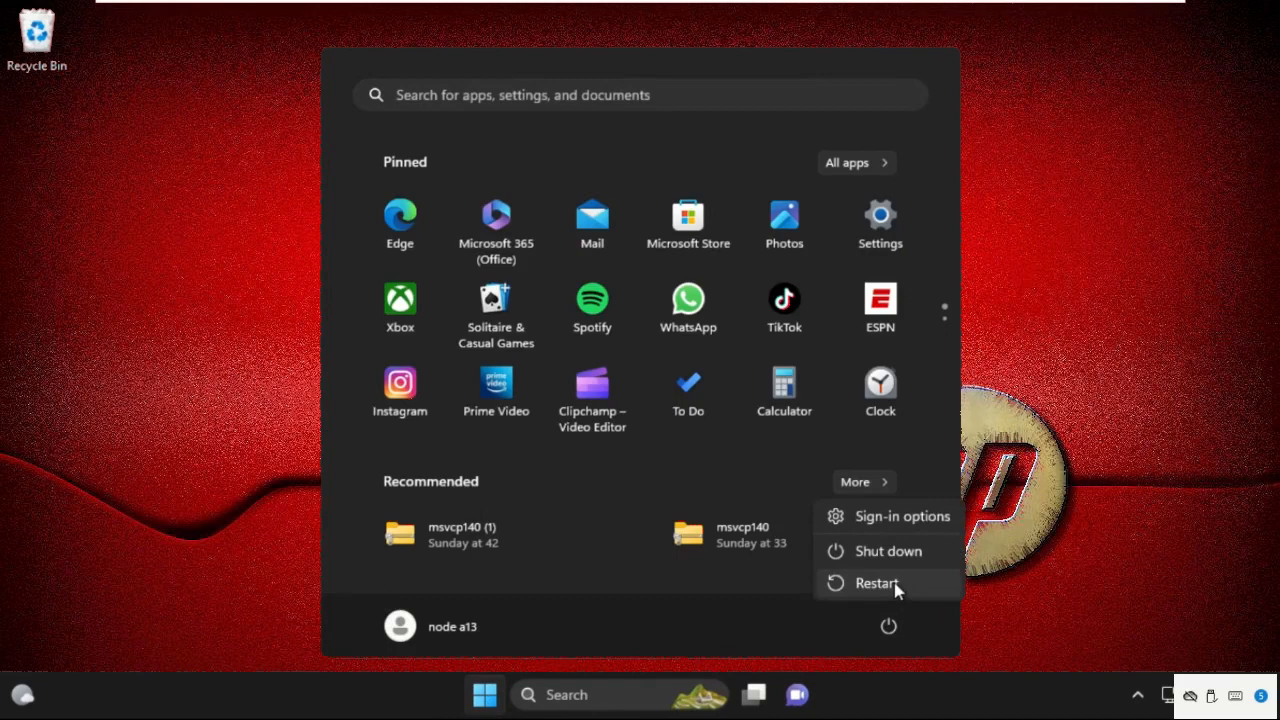